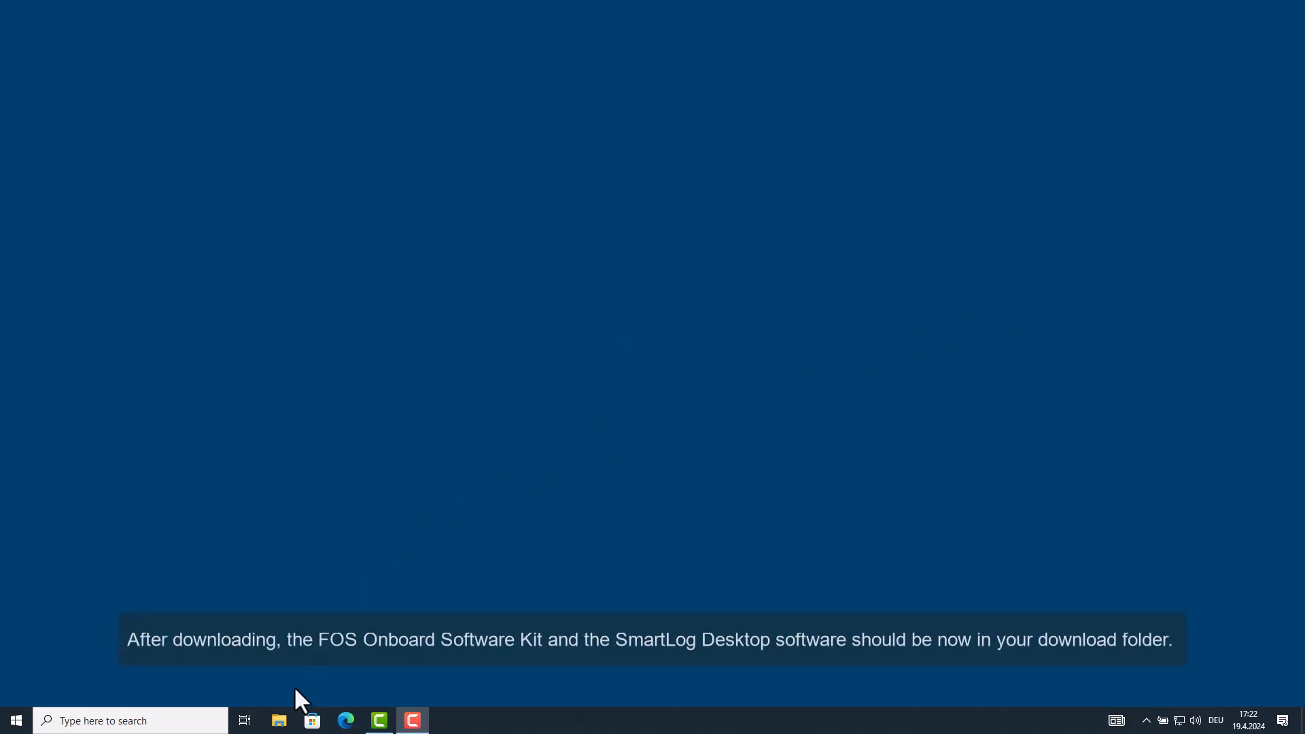
- Copy the license archive, FOS-Onboard-5.07.0195.01.exe and smartlog-5.07.0011.01.zip from the Downloads folder
{"action": "left_click", "coordinate": [279, 722]}
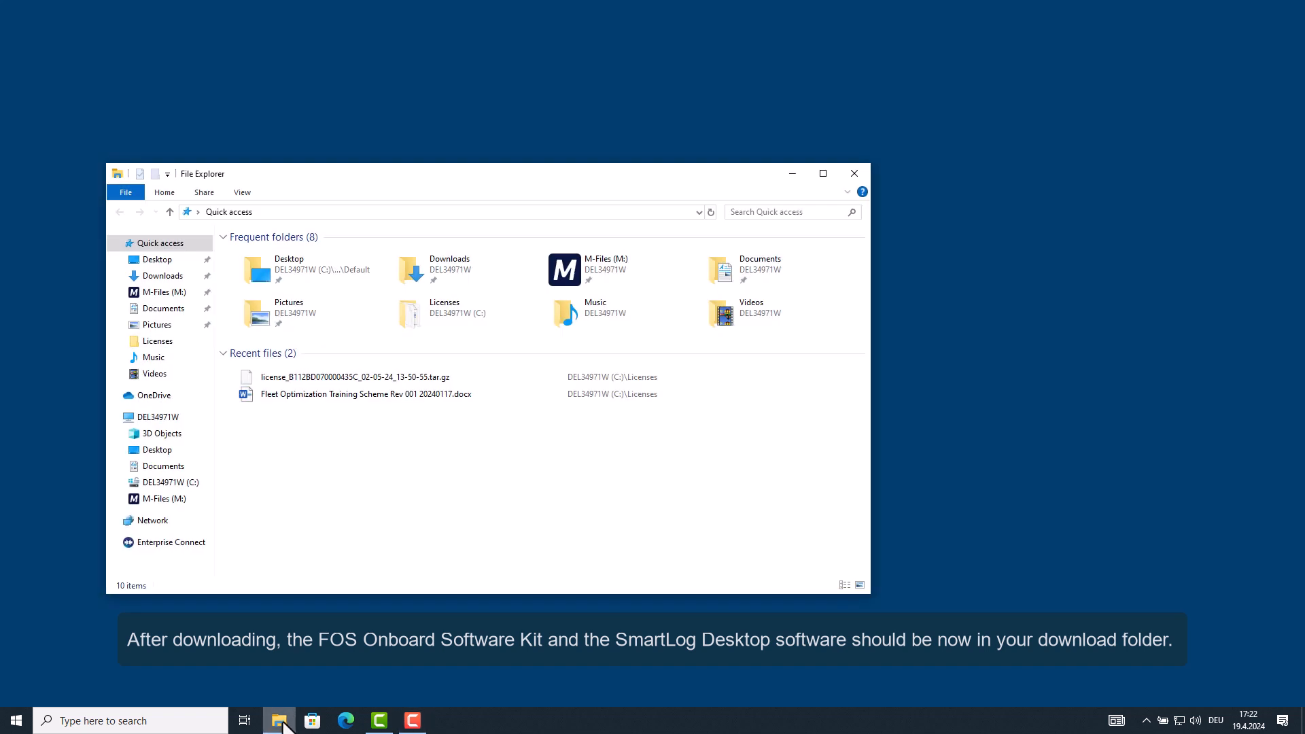
{"action": "left_click", "coordinate": [159, 276]}
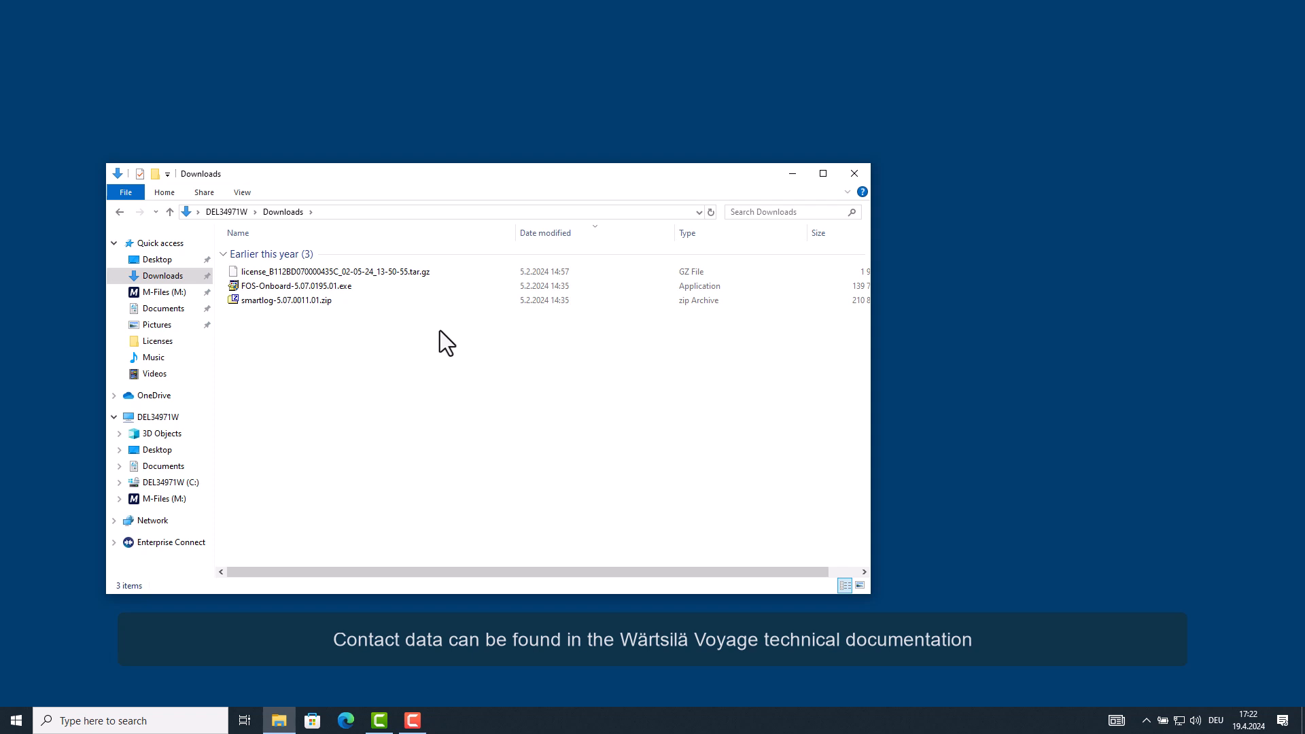
{"action": "left_click_drag", "start_coordinate": [439, 330], "coordinate": [303, 270]}
{"action": "right_click", "coordinate": [303, 270]}
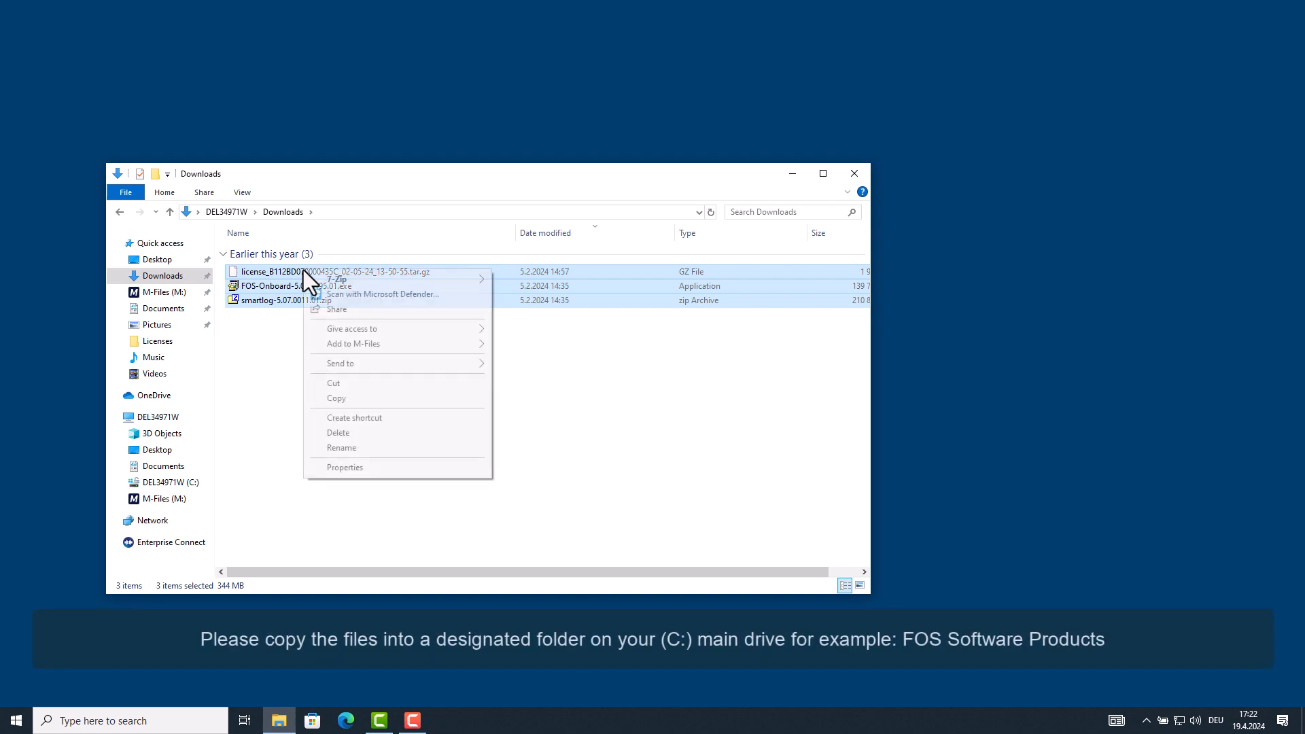
{"action": "left_click", "coordinate": [339, 401]}
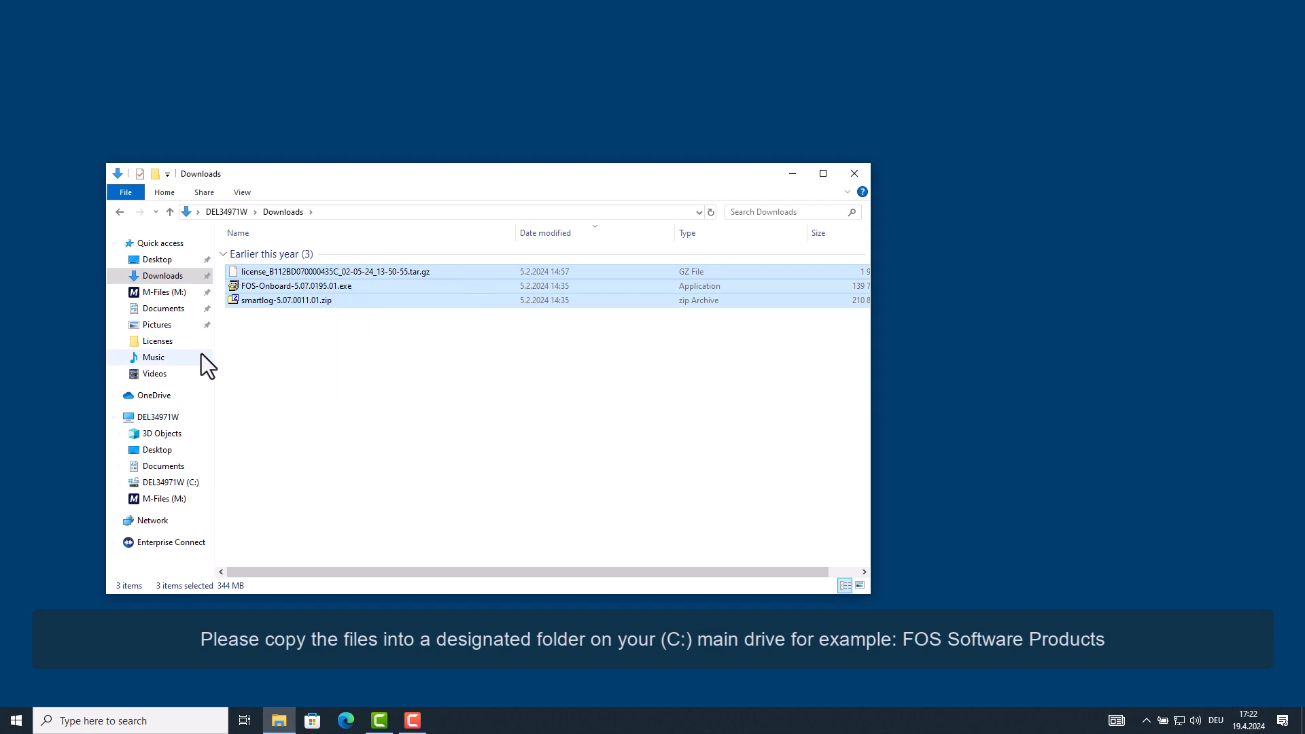
- Create a folder named "FOS Software Products" in the root of the C: drive
{"action": "left_click", "coordinate": [178, 485]}
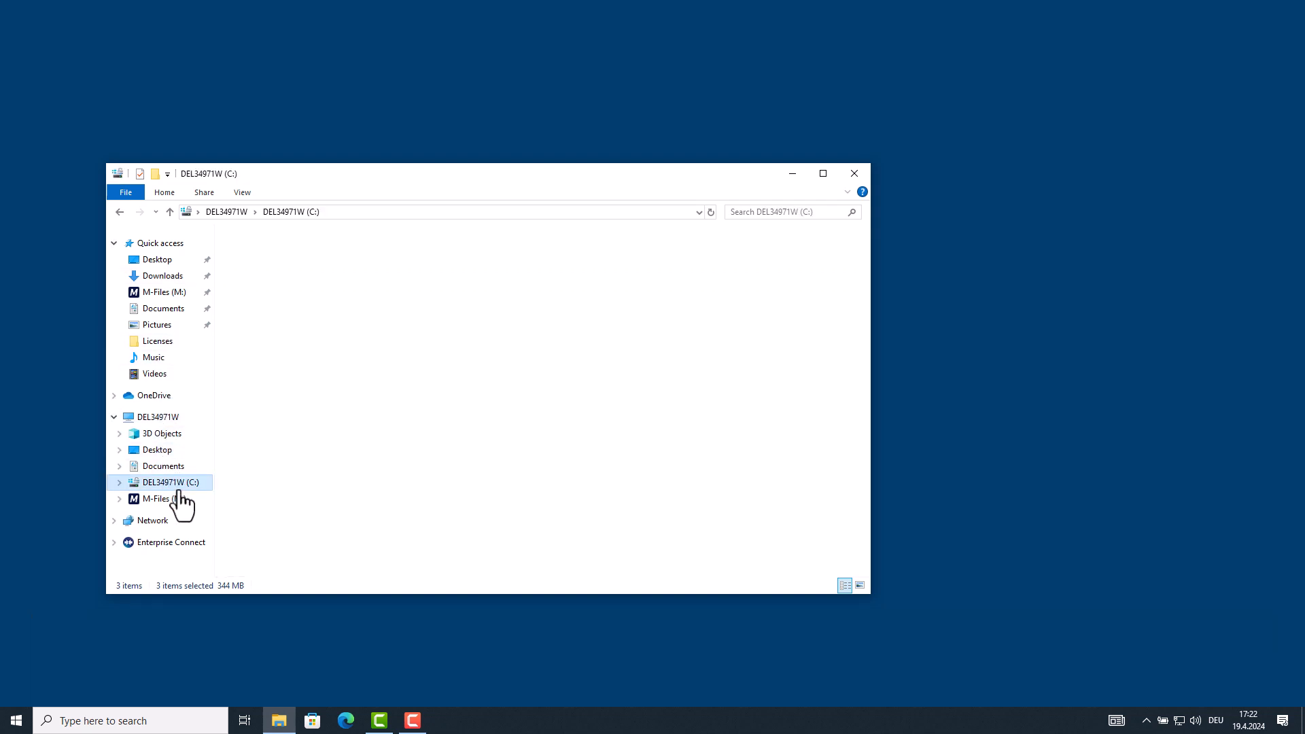
{"action": "right_click", "coordinate": [259, 460]}
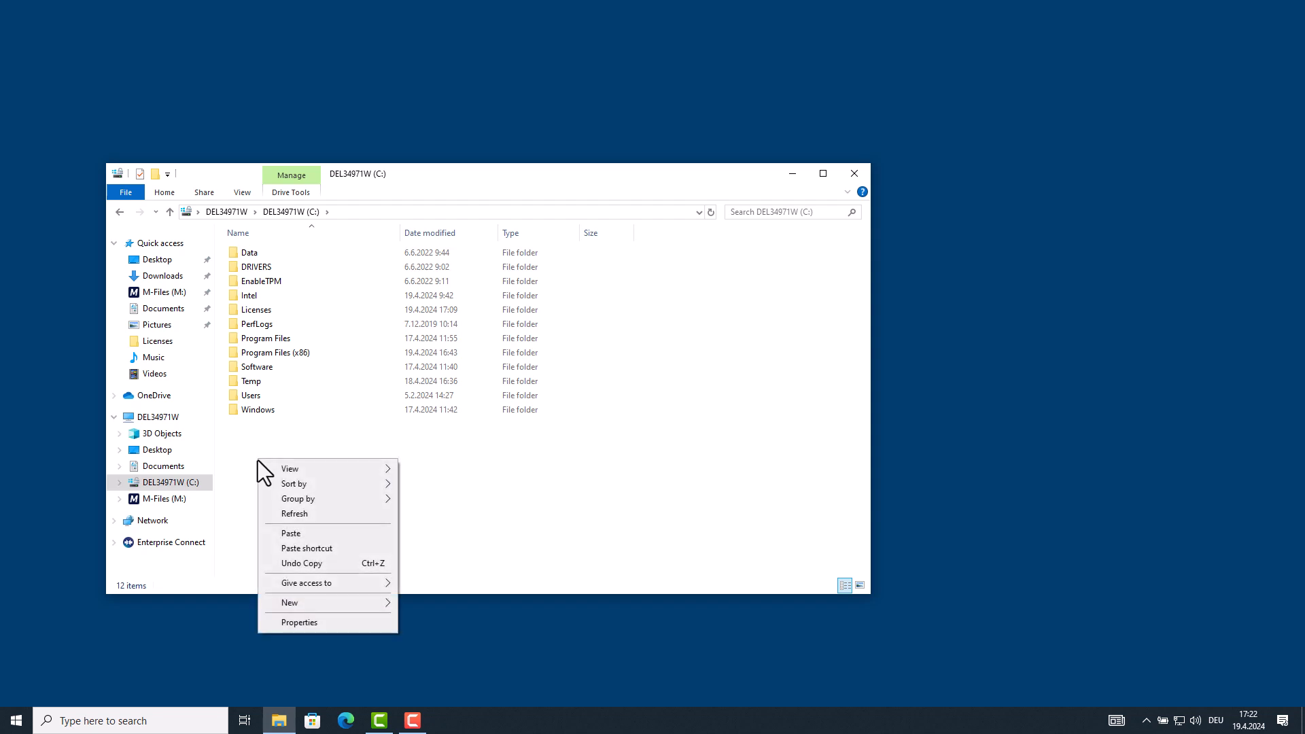
{"action": "mouse_move", "coordinate": [303, 606]}
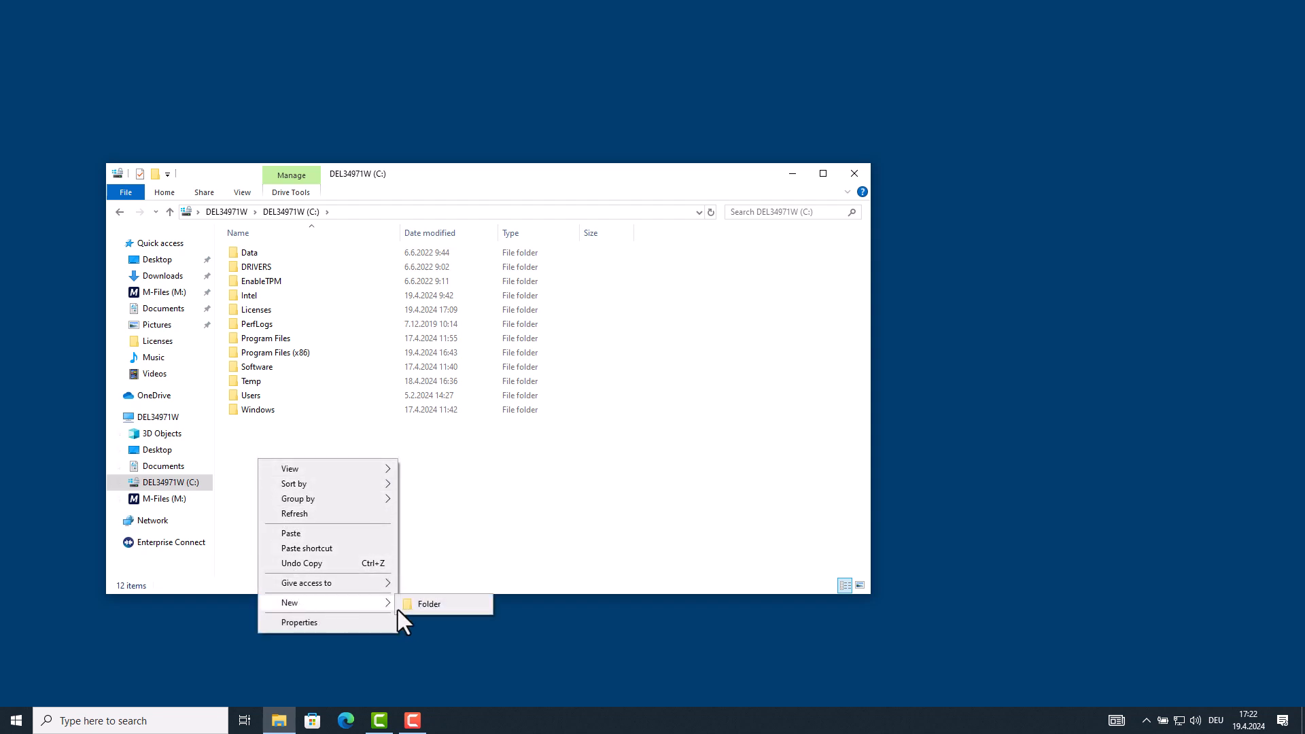
{"action": "left_click", "coordinate": [425, 605]}
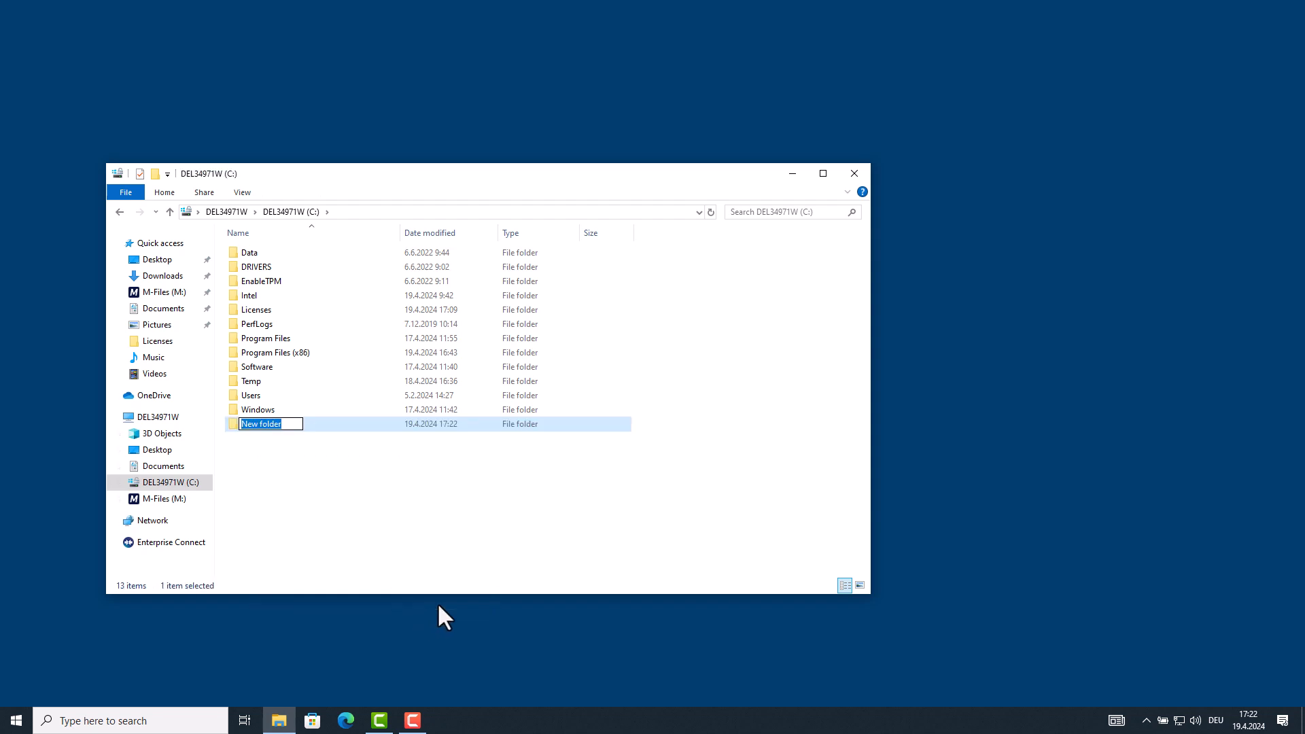
{"action": "type", "text": "FOS Software Products"}
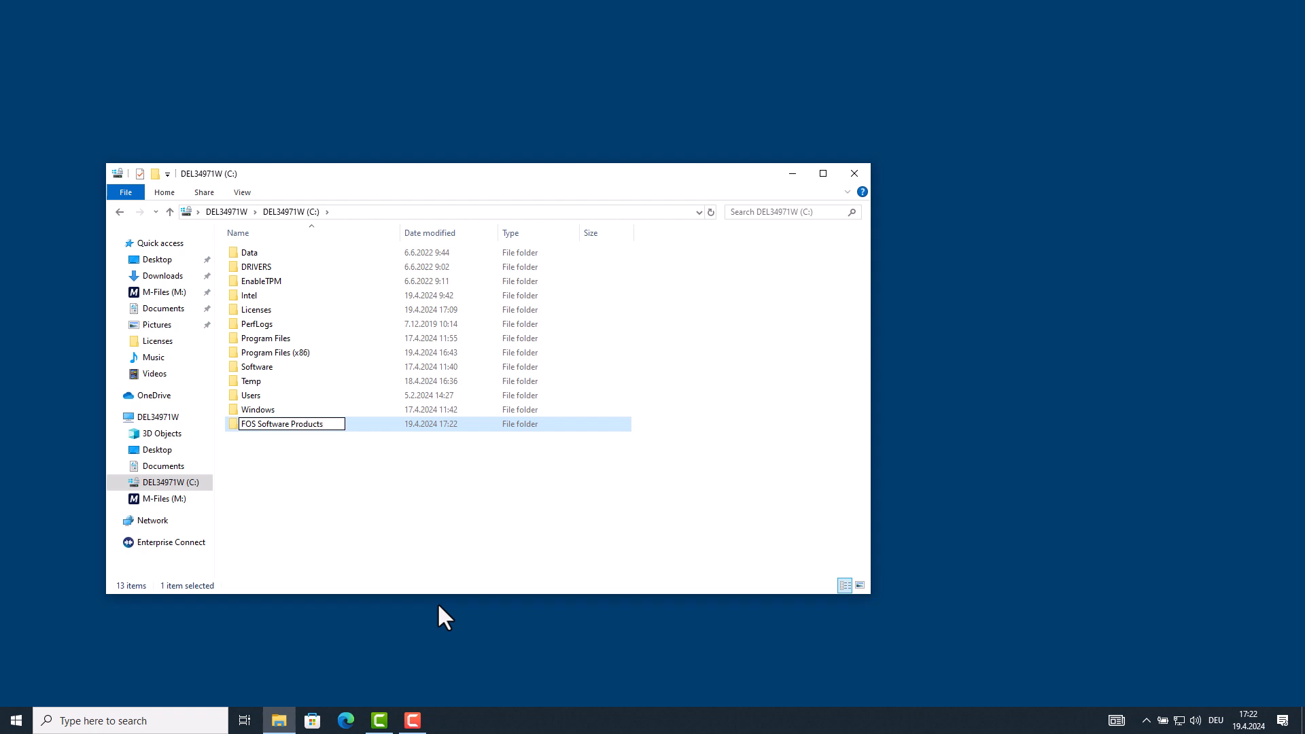
{"action": "key", "text": "Return"}
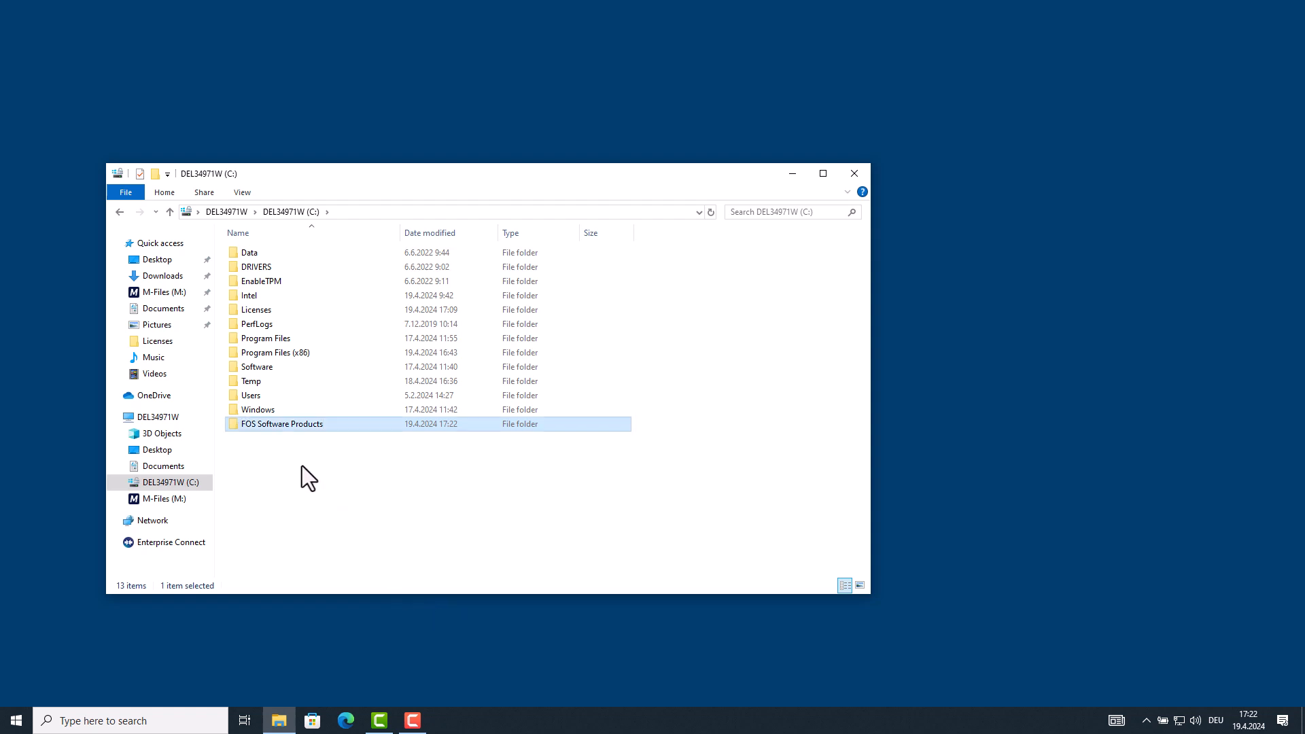
- Paste the three copied installation files into the FOS Software Products folder
{"action": "double_click", "coordinate": [267, 423]}
{"action": "right_click", "coordinate": [268, 423]}
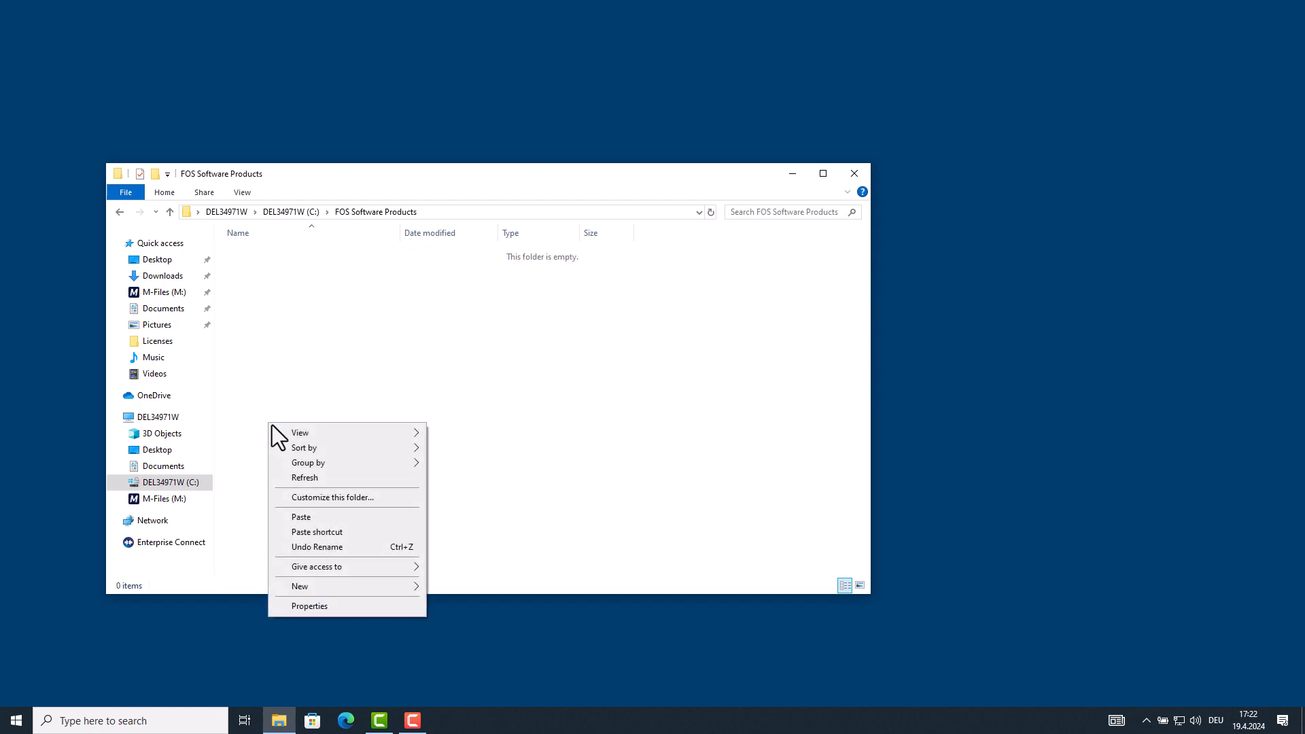
{"action": "left_click", "coordinate": [304, 517]}
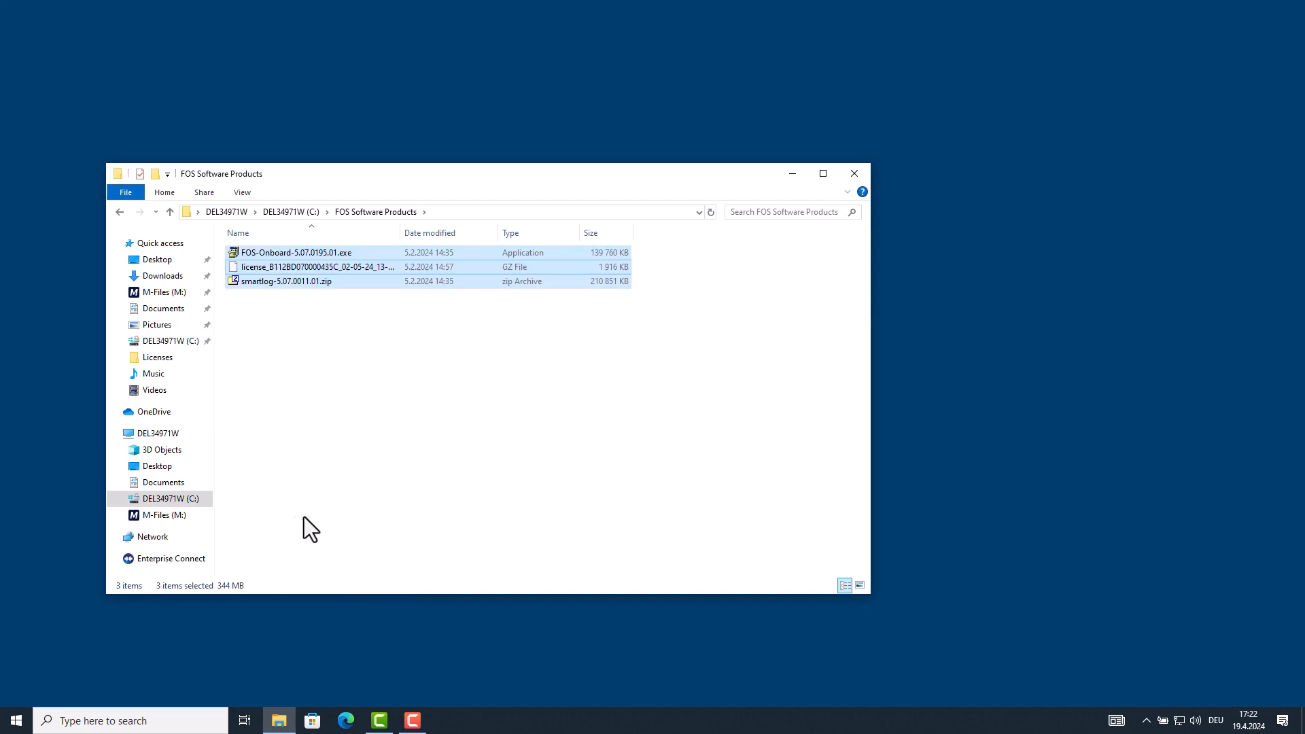
{"action": "left_click", "coordinate": [304, 344]}
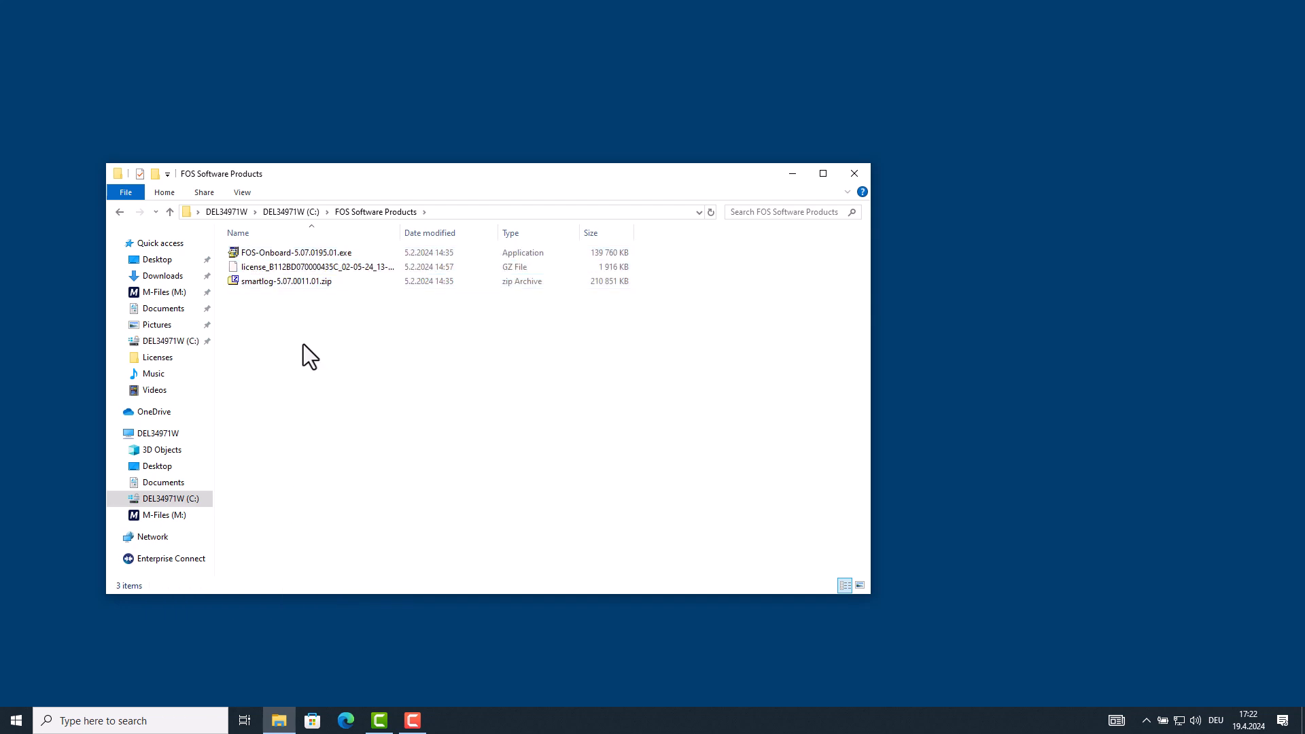
- Run FOS-Onboard-5.07.0195.01.exe and install the FOS Onboard Software Kit with the station description "Bridge"
{"action": "left_click", "coordinate": [300, 255]}
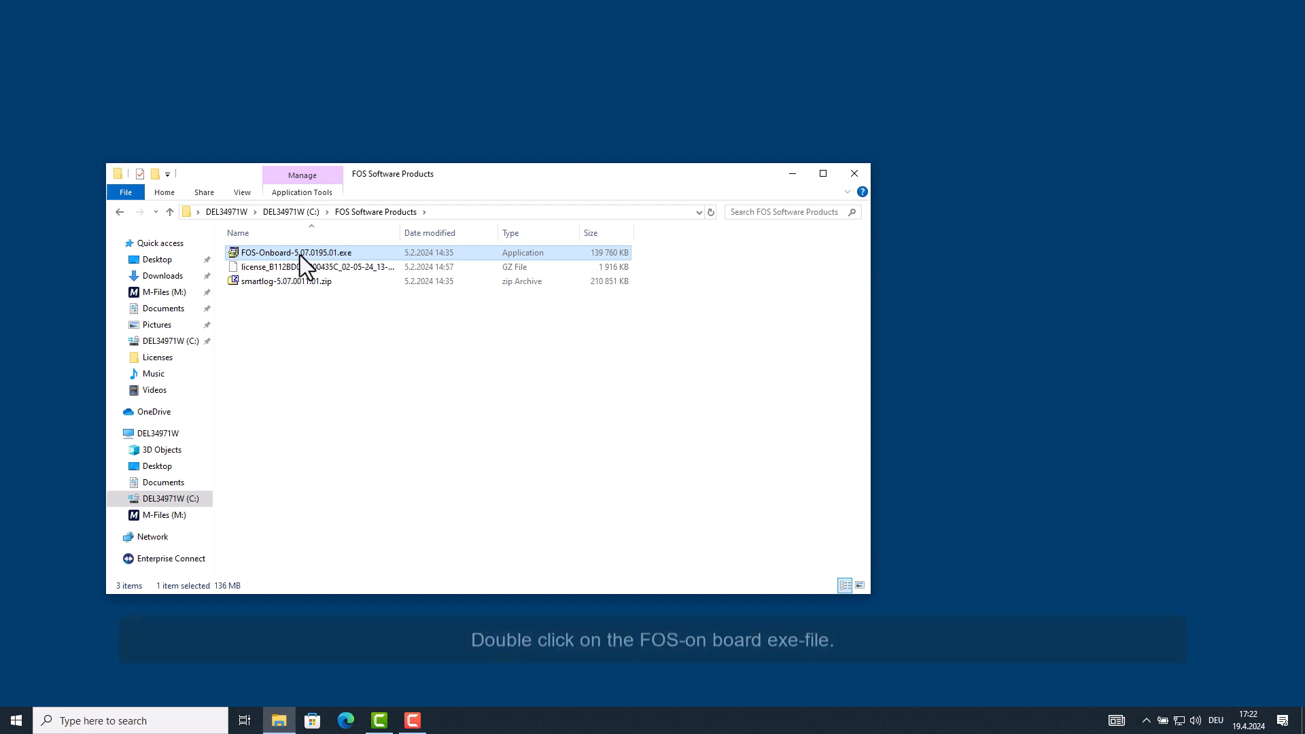
{"action": "double_click", "coordinate": [300, 255]}
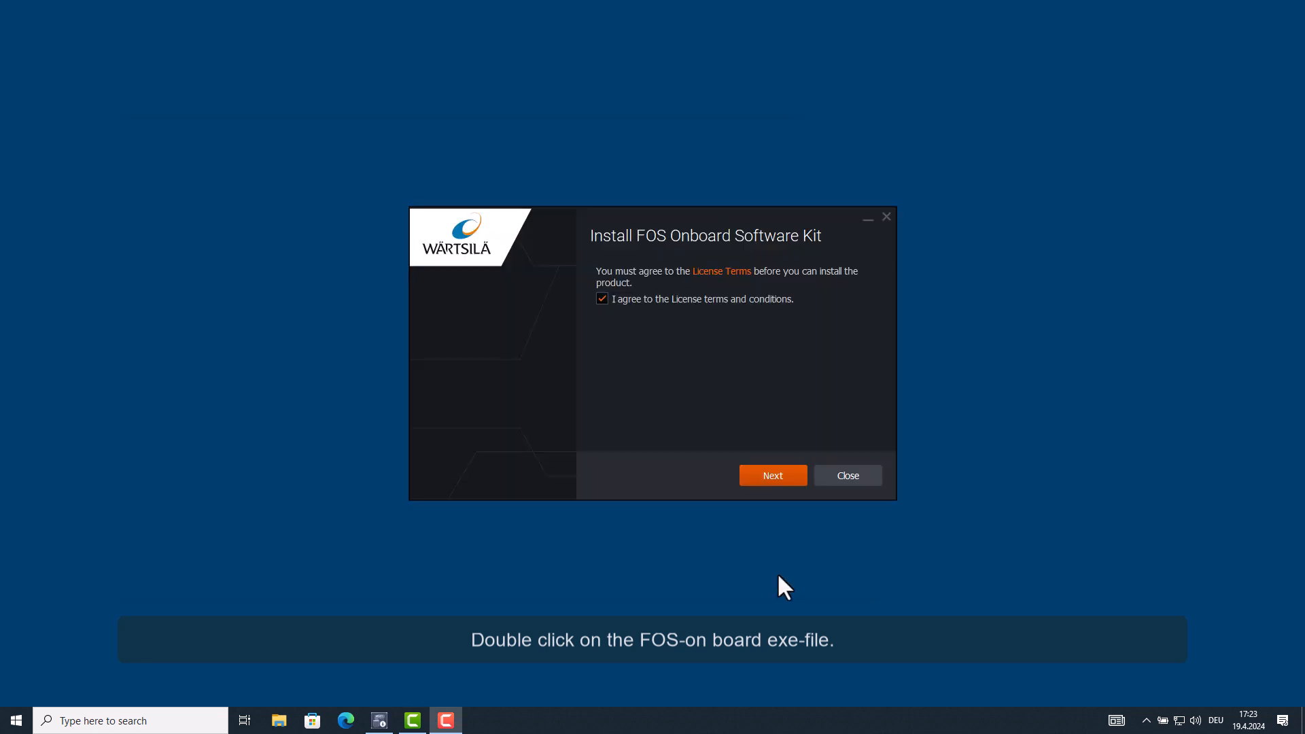
{"action": "left_click", "coordinate": [768, 478]}
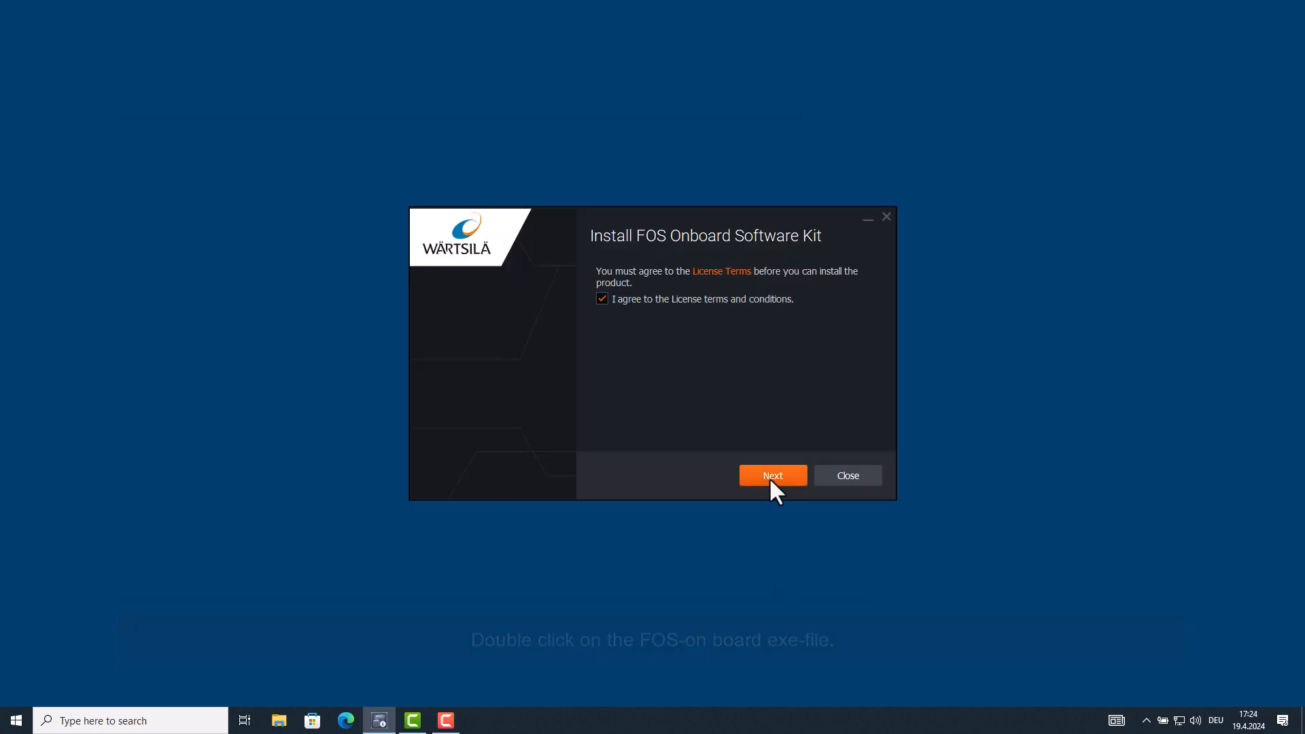
{"action": "type", "text": "Br"}
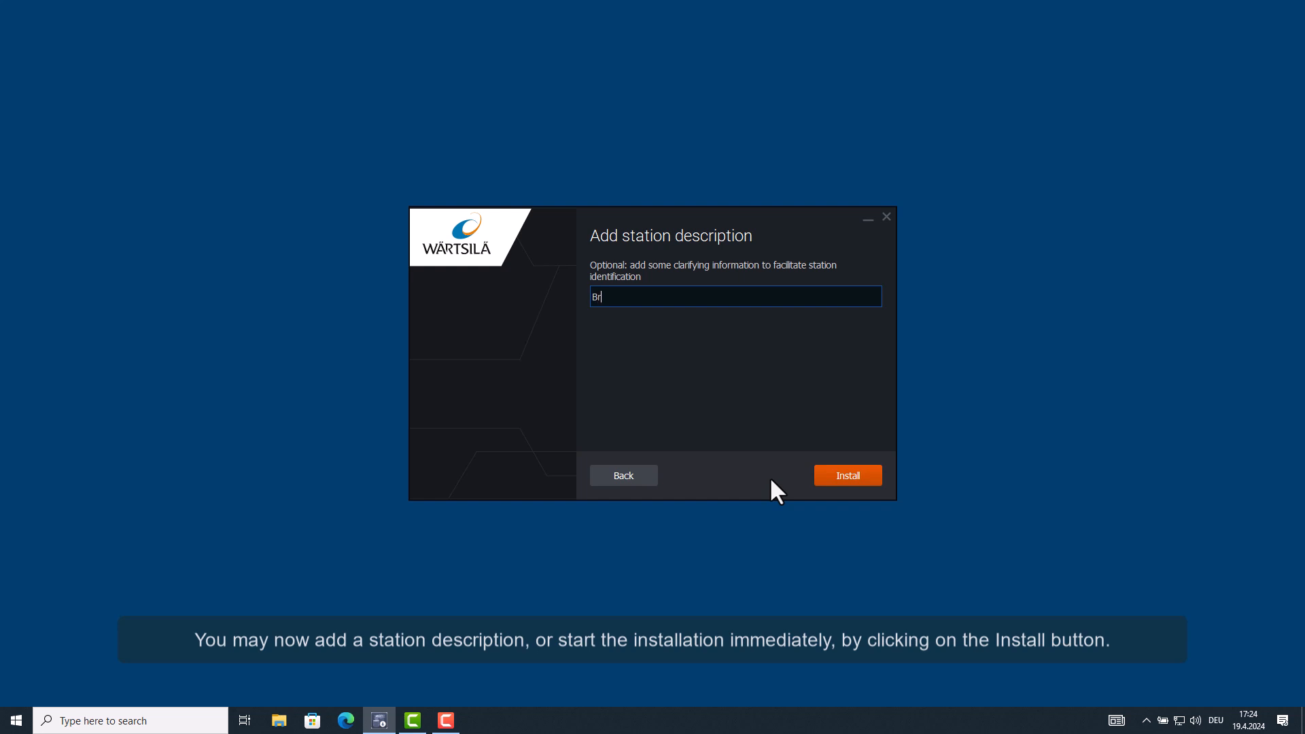
{"action": "type", "text": "idge"}
{"action": "left_click", "coordinate": [826, 474]}
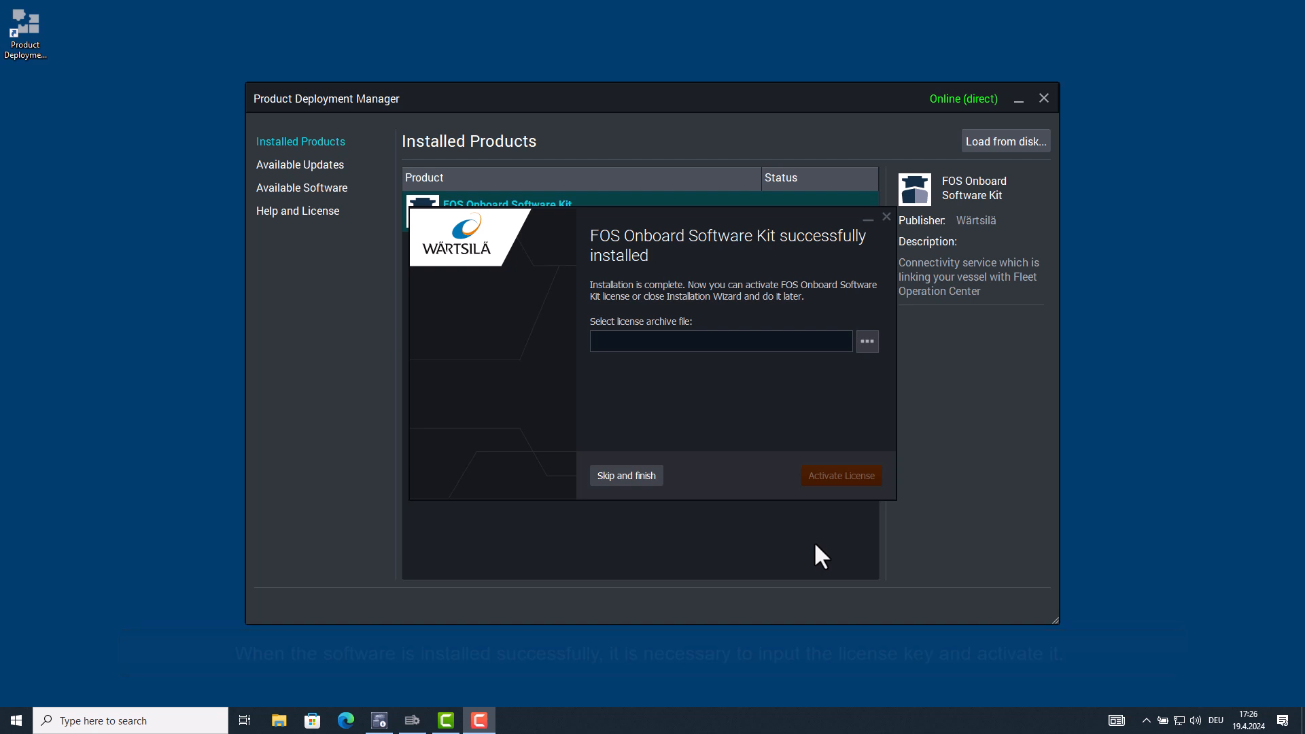
- Activate the FOS Onboard Software Kit with the license archive from FOS Software Products, then finish setup and run the Product Deployment Manager
{"action": "left_click", "coordinate": [868, 348]}
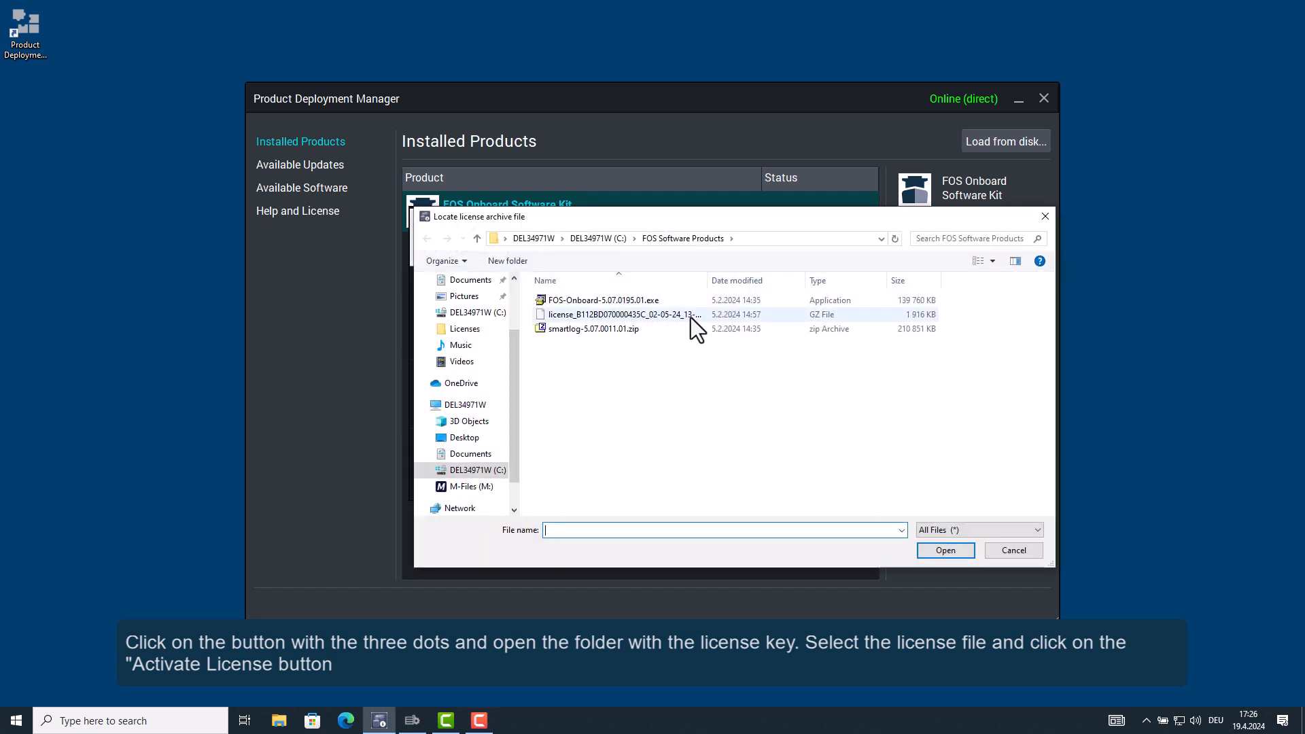
{"action": "left_click", "coordinate": [690, 317]}
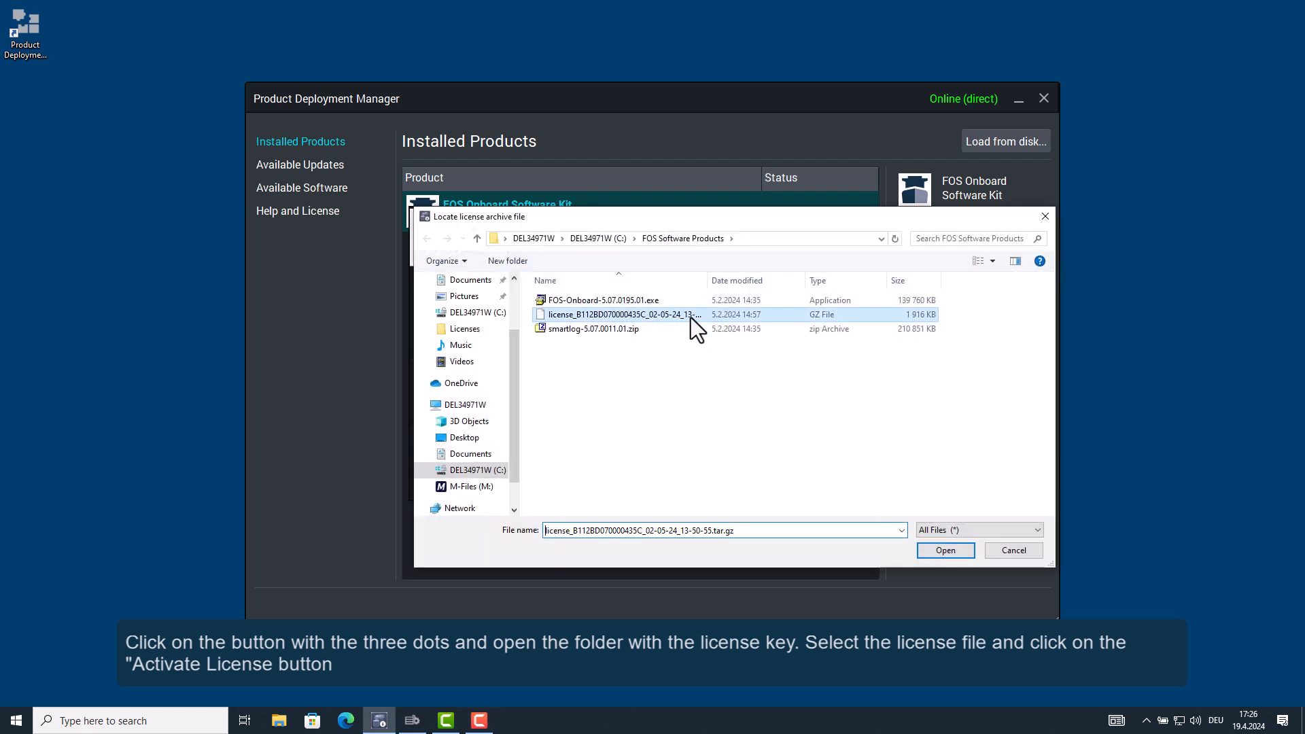
{"action": "left_click", "coordinate": [944, 550]}
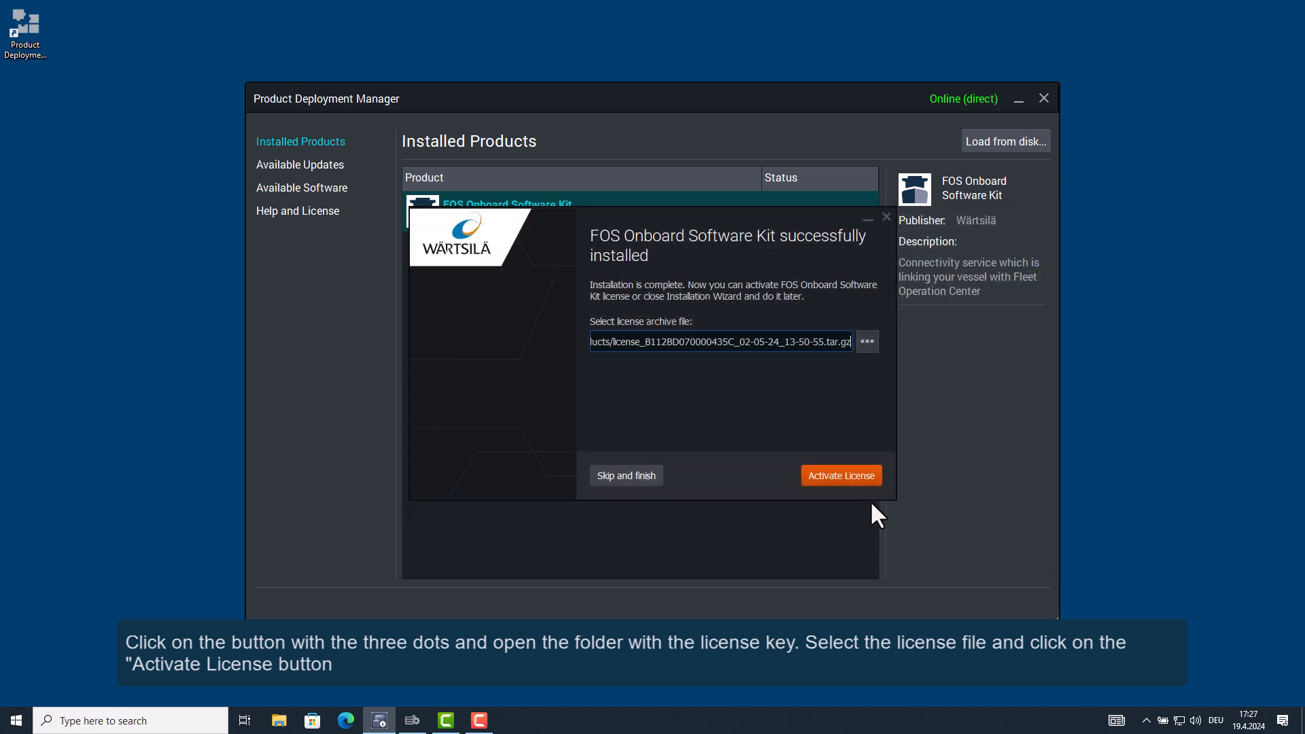
{"action": "left_click", "coordinate": [846, 478]}
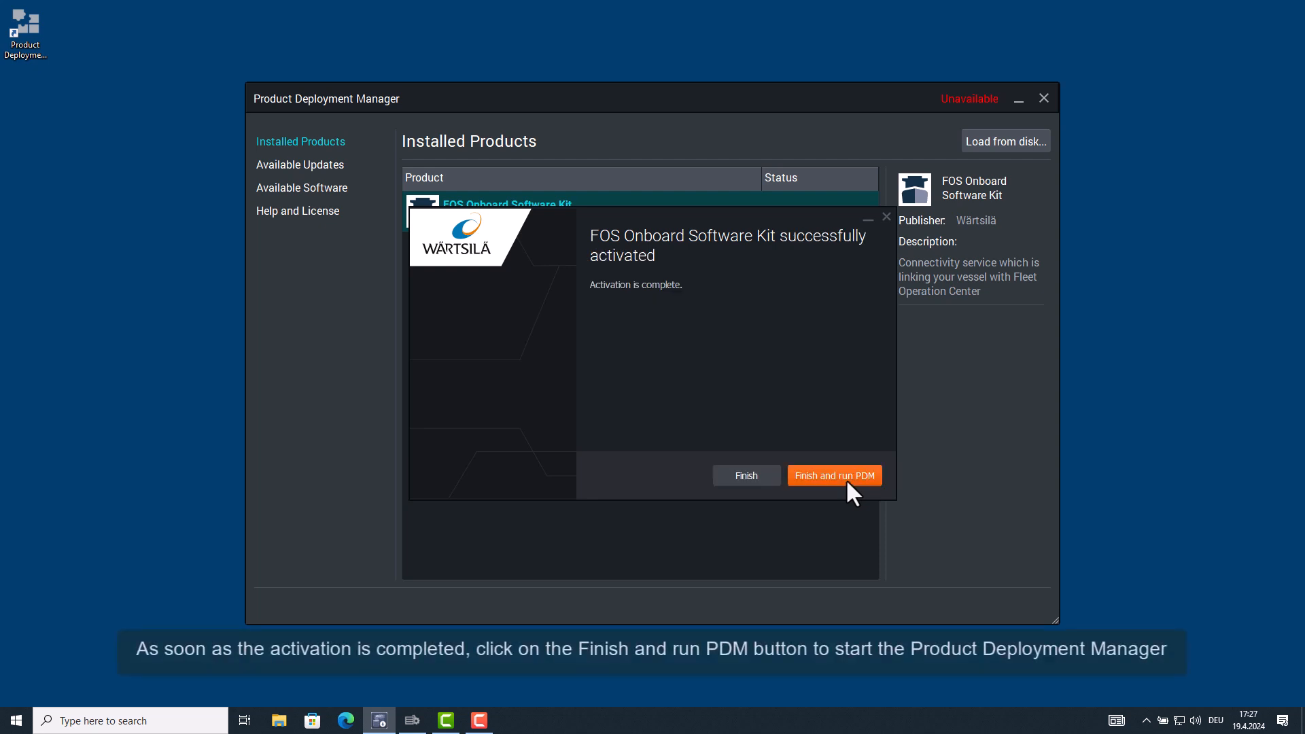
{"action": "left_click", "coordinate": [847, 479]}
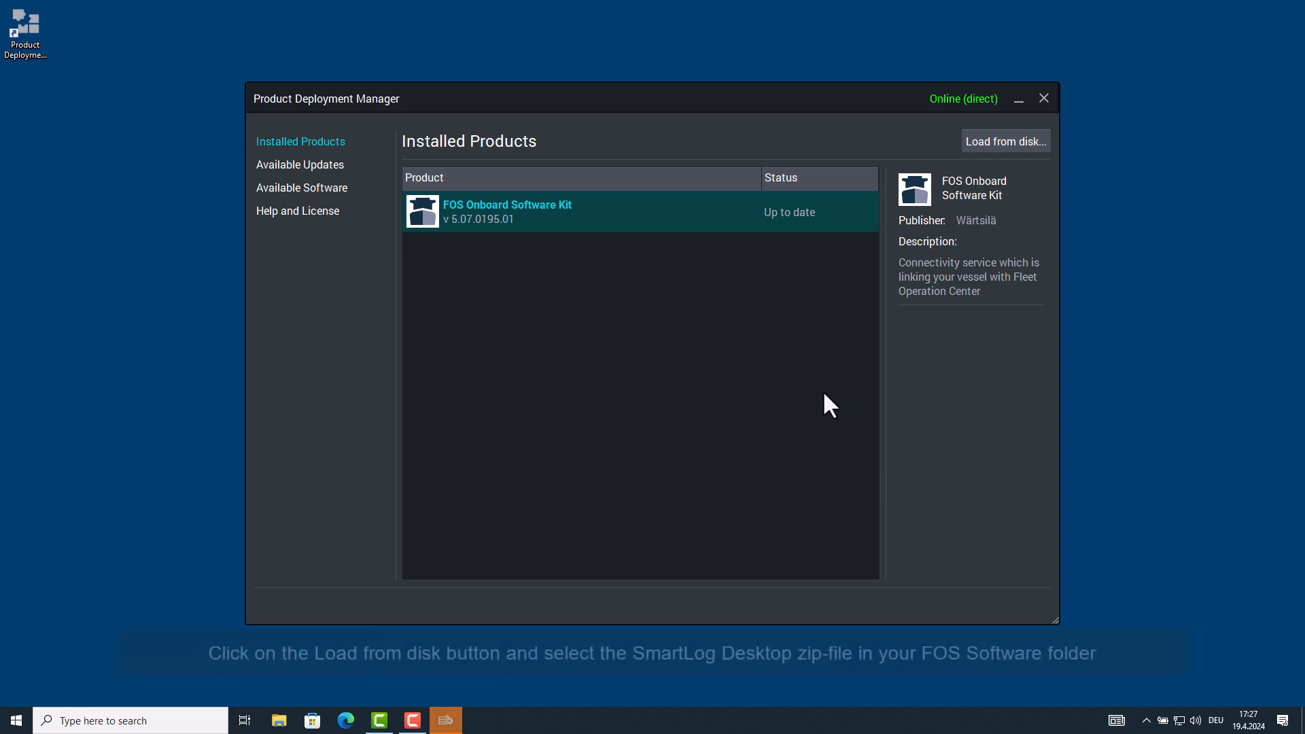
- Register the software package smartlog-5.07.0011.01.zip from C:\FOS Software Products in the Product Deployment Manager
{"action": "left_click", "coordinate": [1009, 150]}
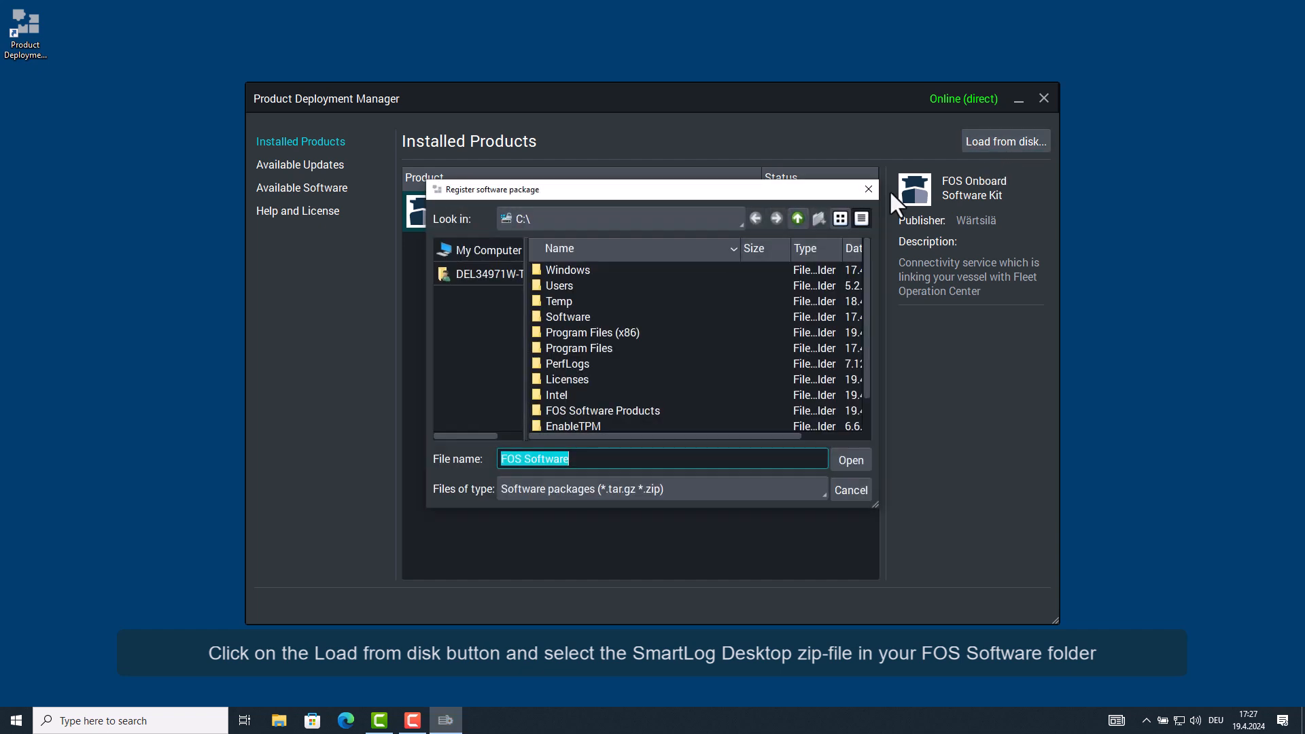
{"action": "left_click", "coordinate": [645, 412]}
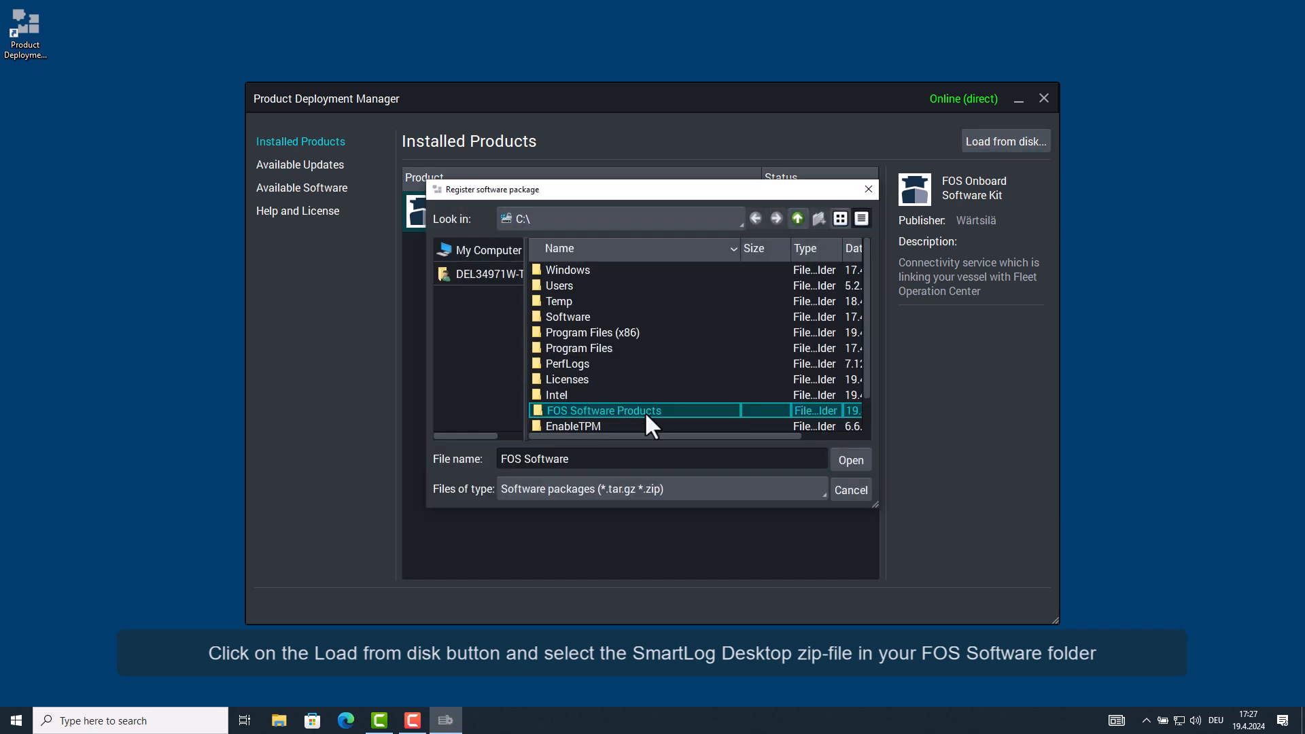
{"action": "double_click", "coordinate": [646, 413]}
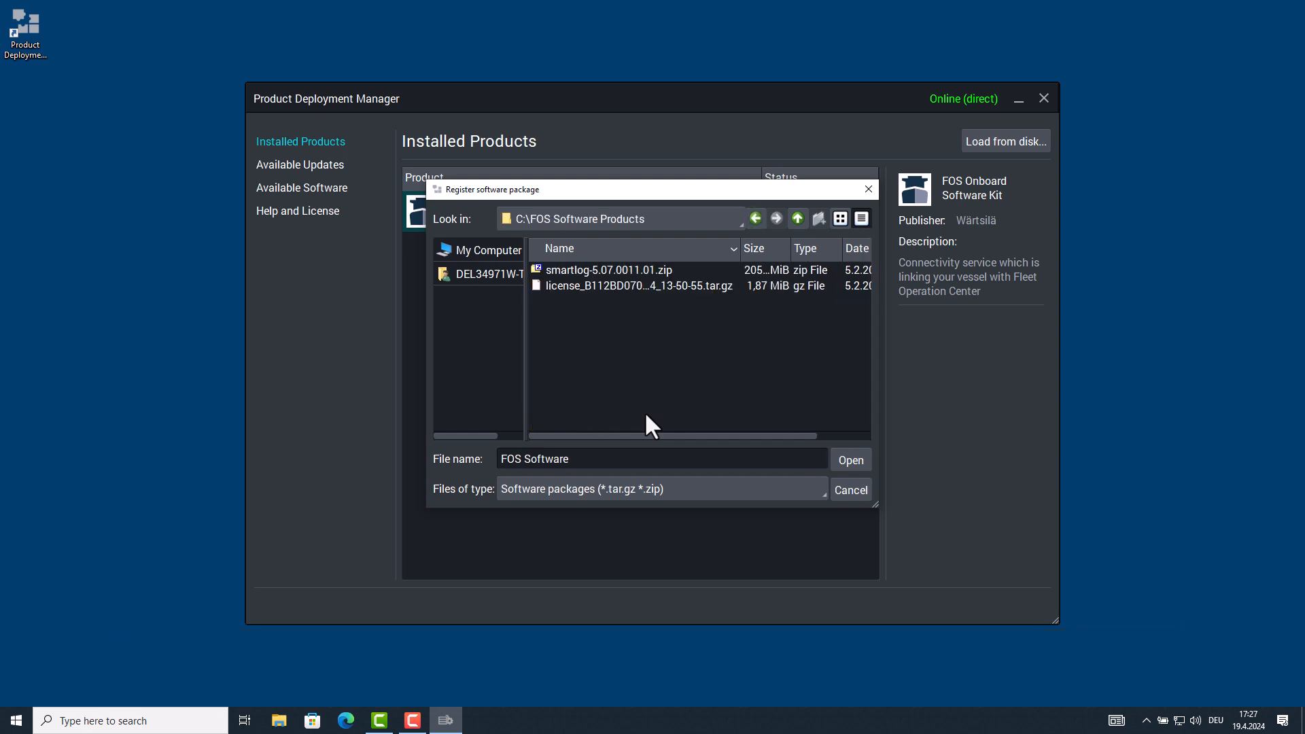
{"action": "left_click", "coordinate": [639, 271]}
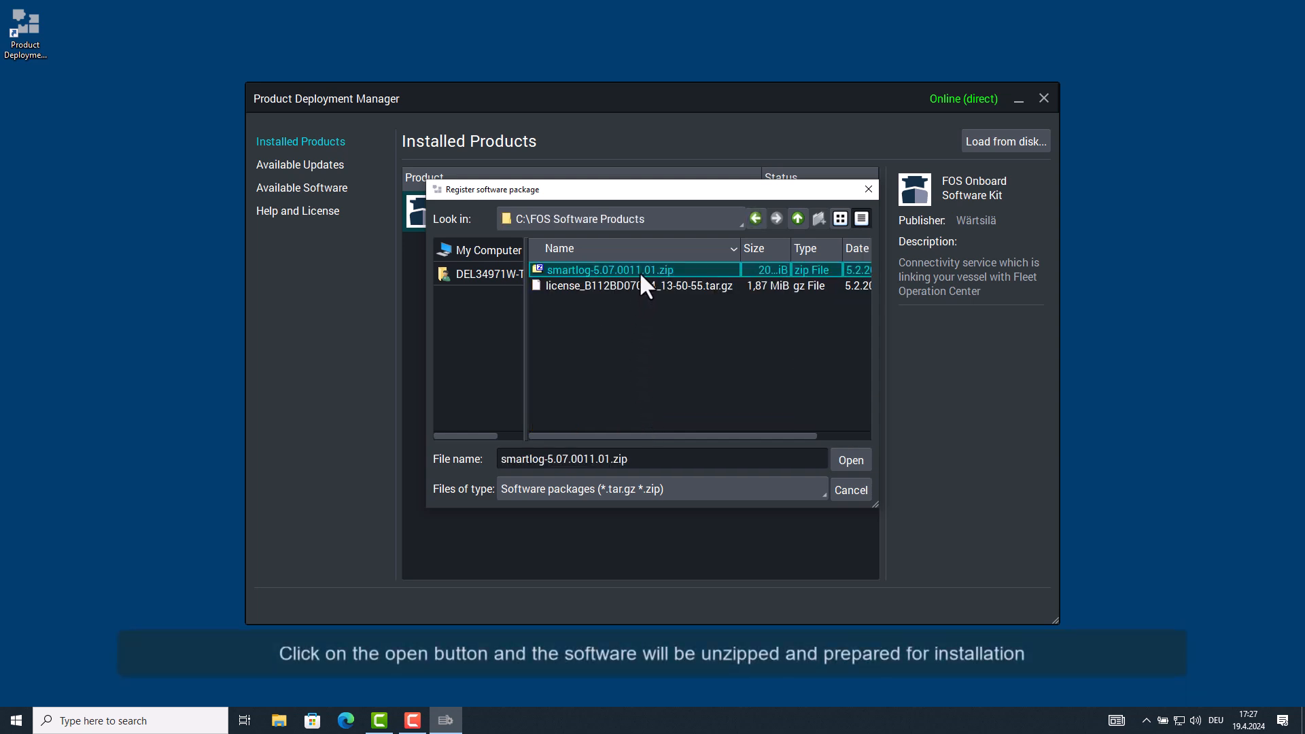
{"action": "left_click", "coordinate": [851, 460]}
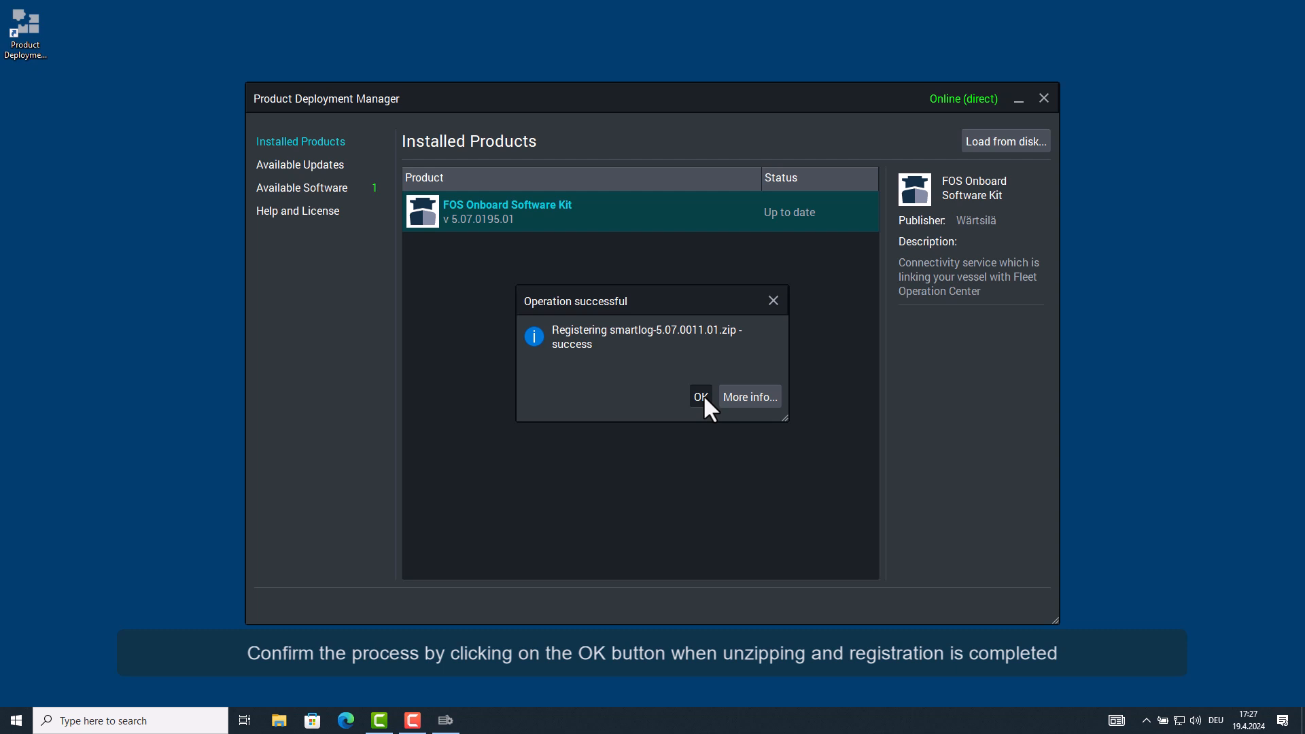
{"action": "left_click", "coordinate": [701, 396]}
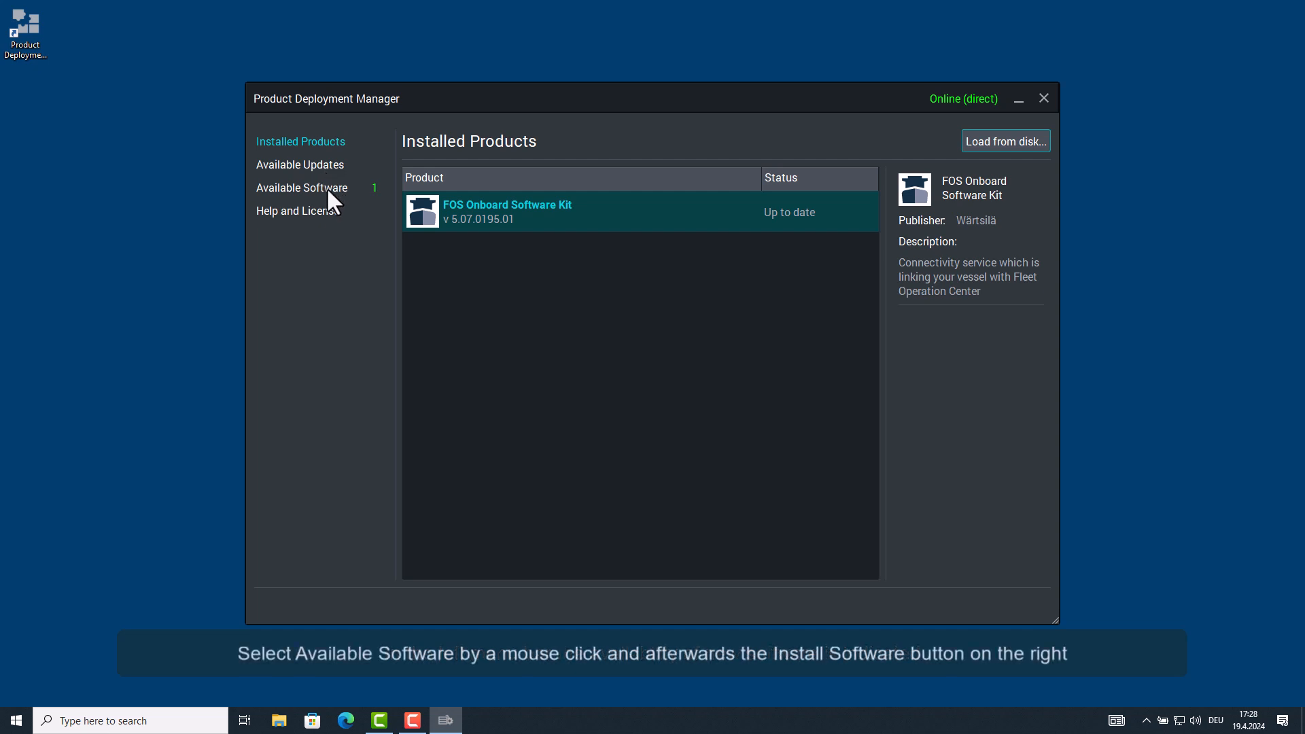
- Install SmartLog Desktop from the available software and acknowledge all installation notices
{"action": "left_click", "coordinate": [328, 190]}
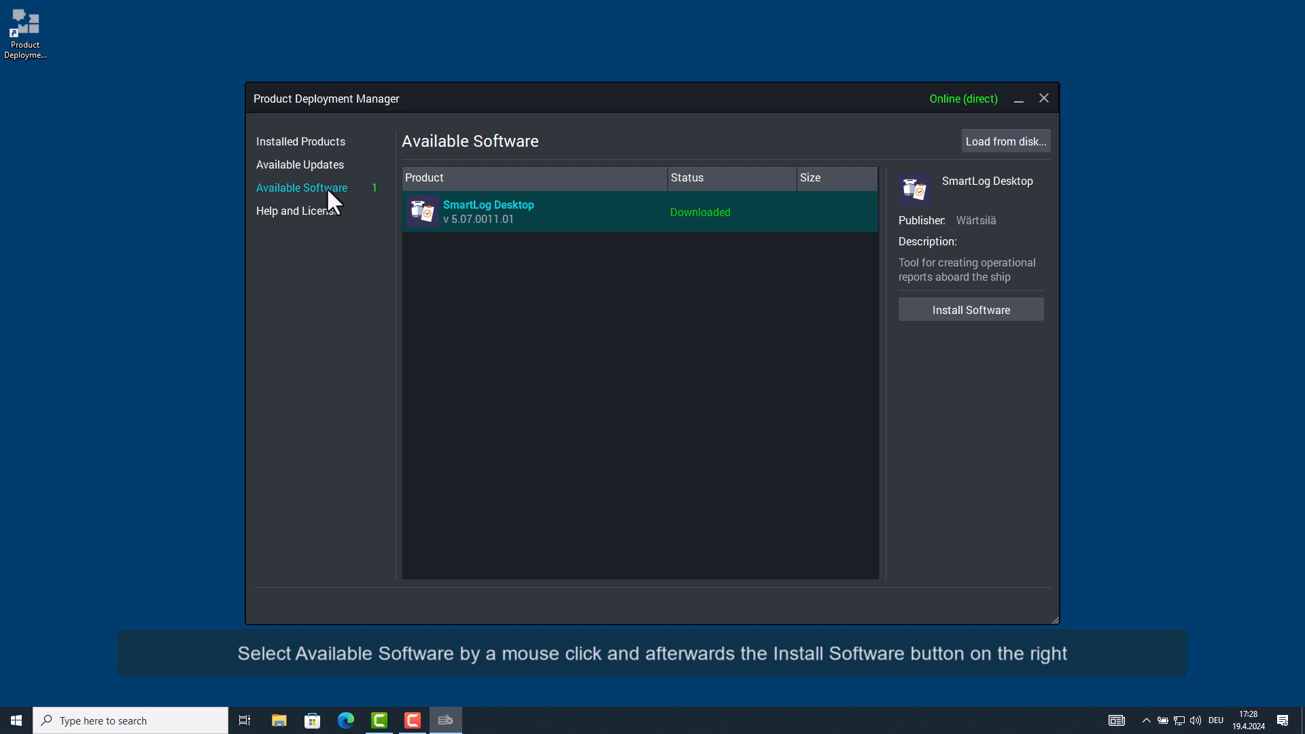
{"action": "left_click", "coordinate": [928, 313]}
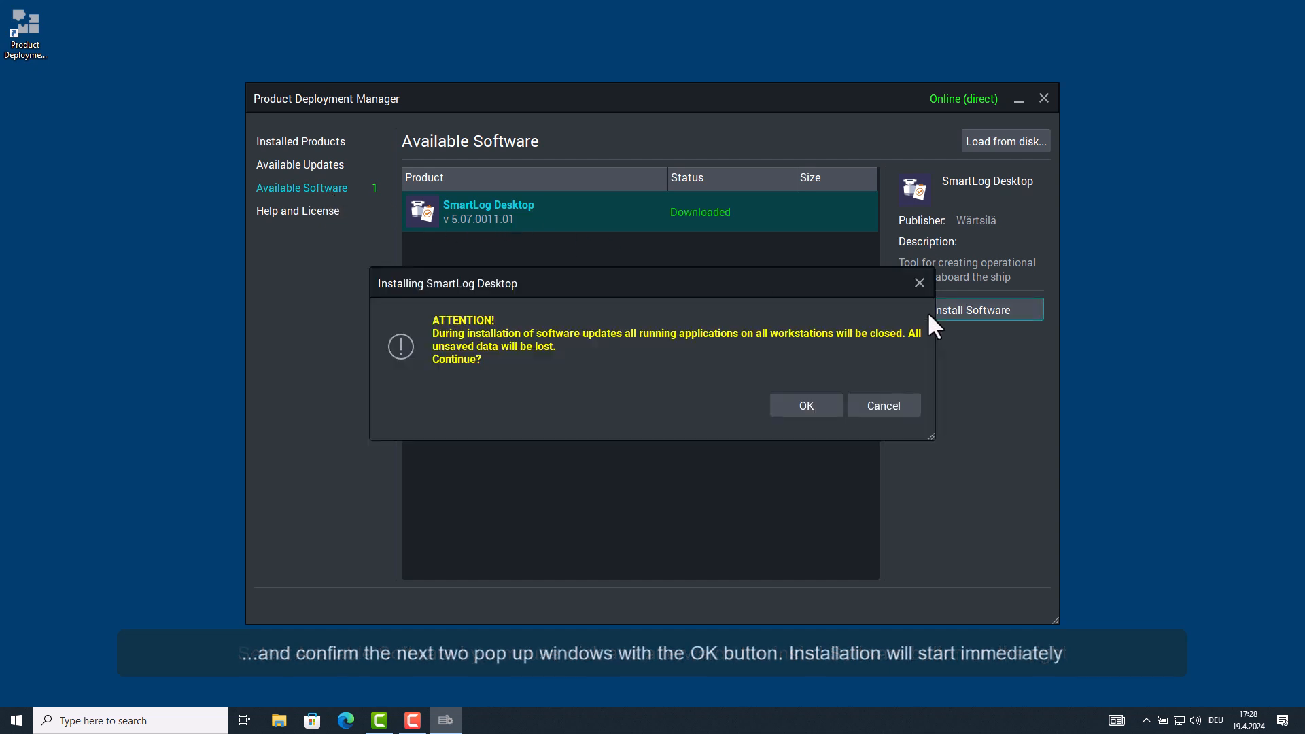
{"action": "left_click", "coordinate": [794, 403]}
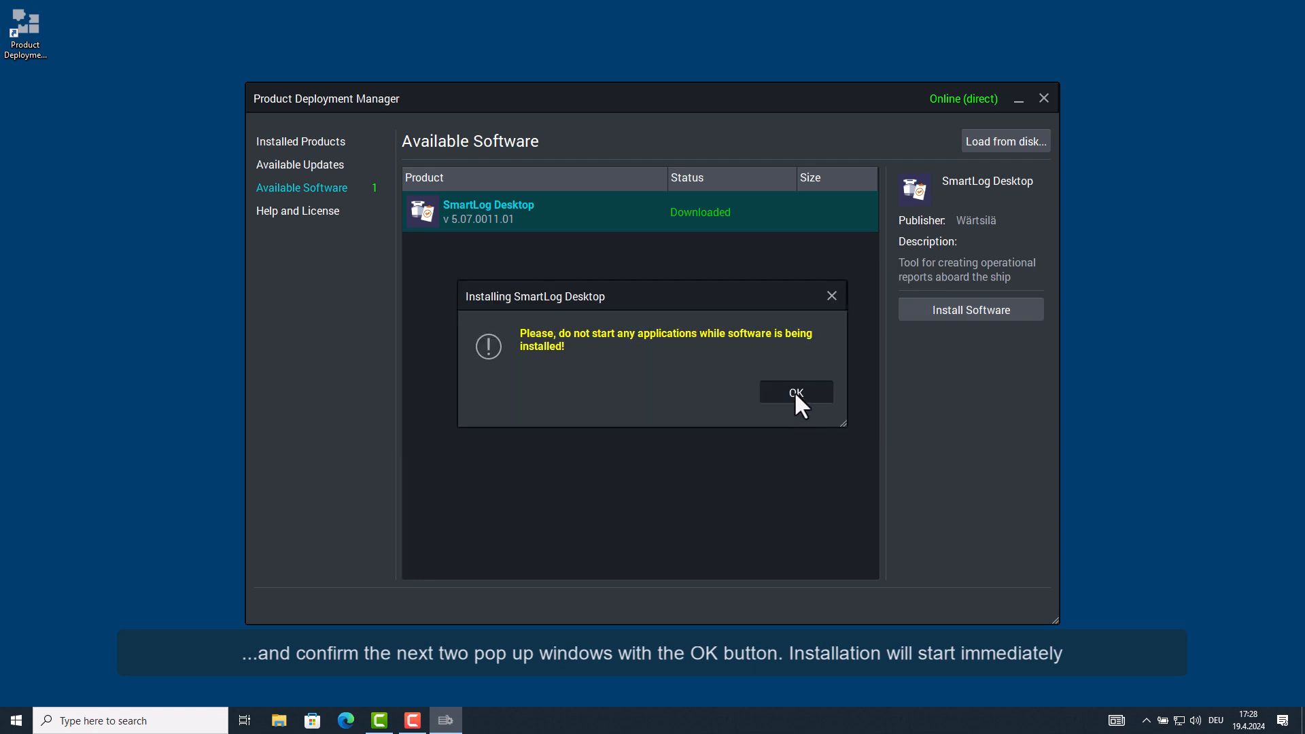
{"action": "left_click", "coordinate": [795, 394]}
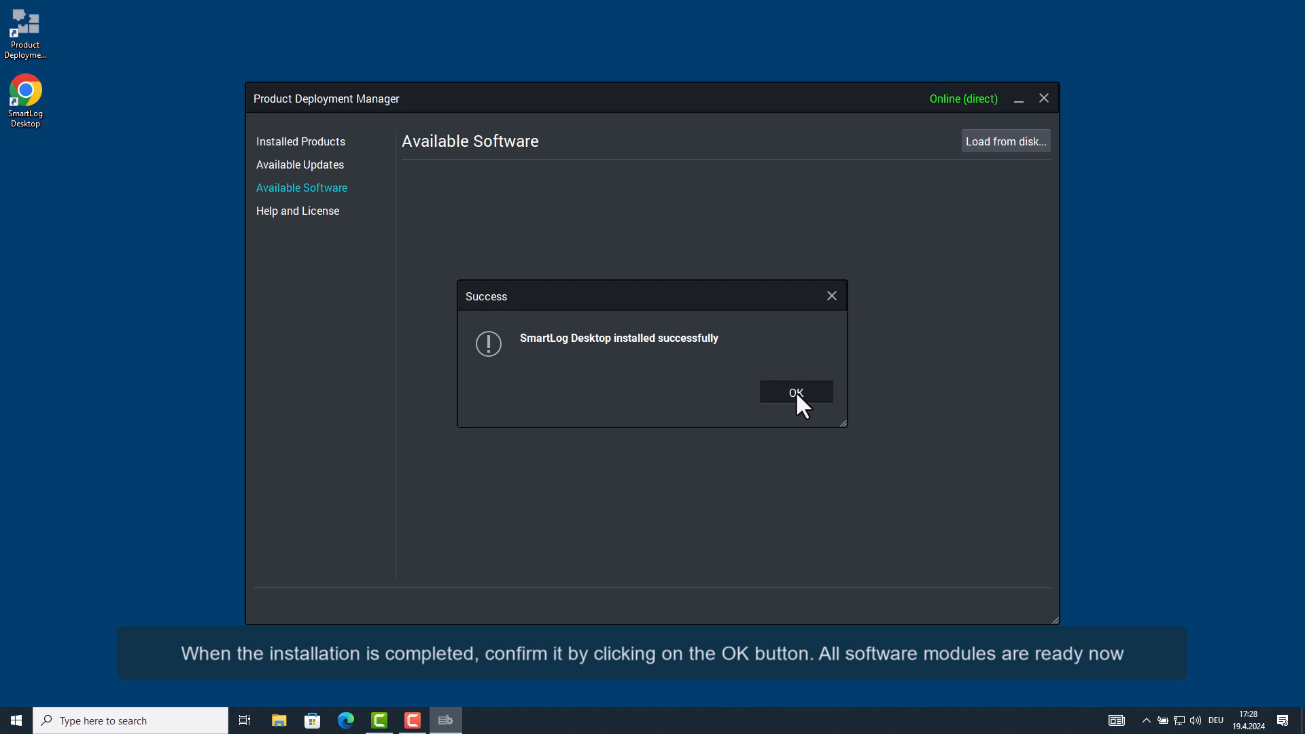
{"action": "left_click", "coordinate": [796, 395]}
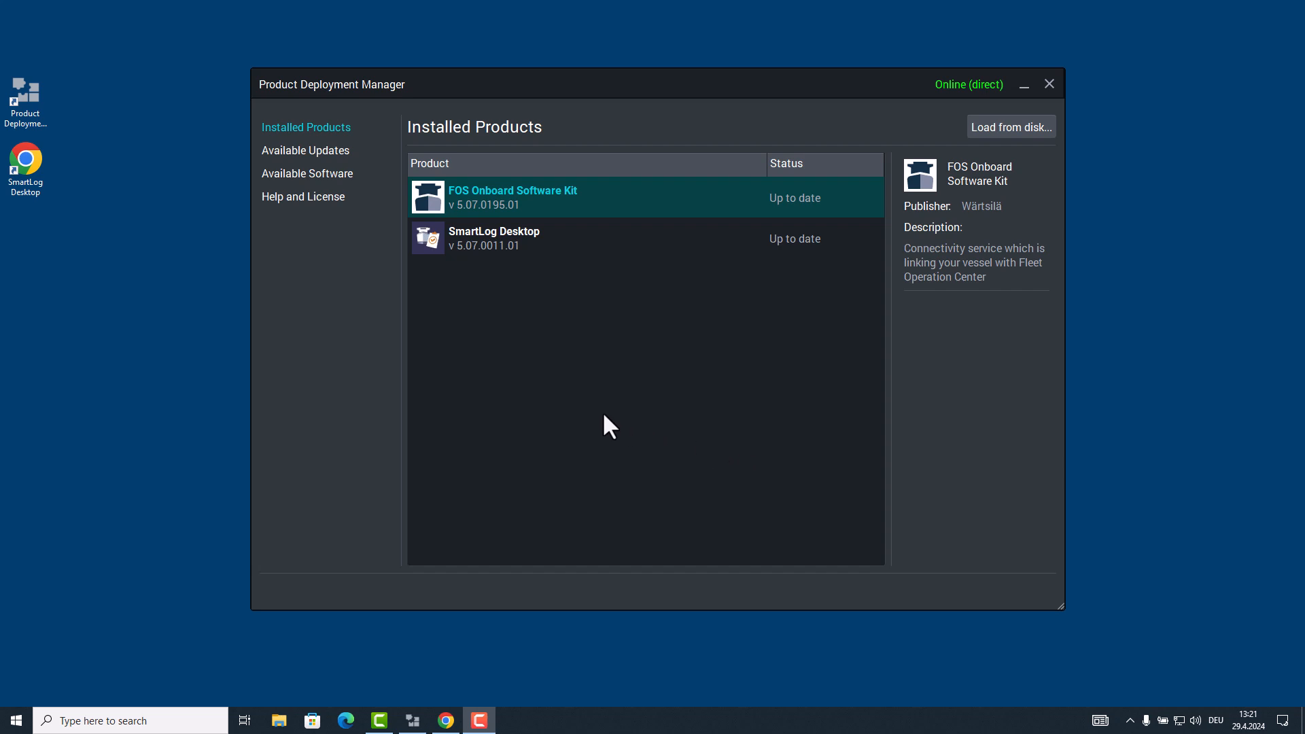
- Review the available product updates, the available software and the product license details
{"action": "left_click", "coordinate": [335, 156]}
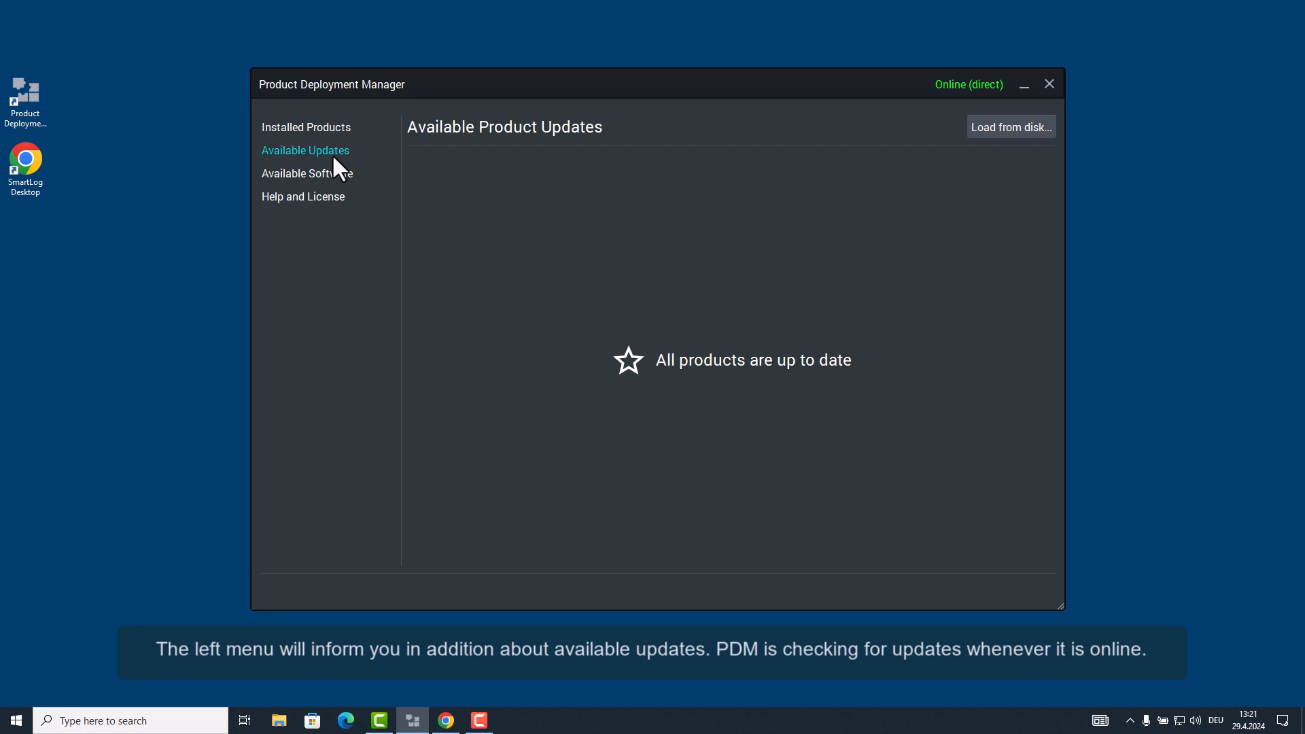
{"action": "left_click", "coordinate": [333, 175]}
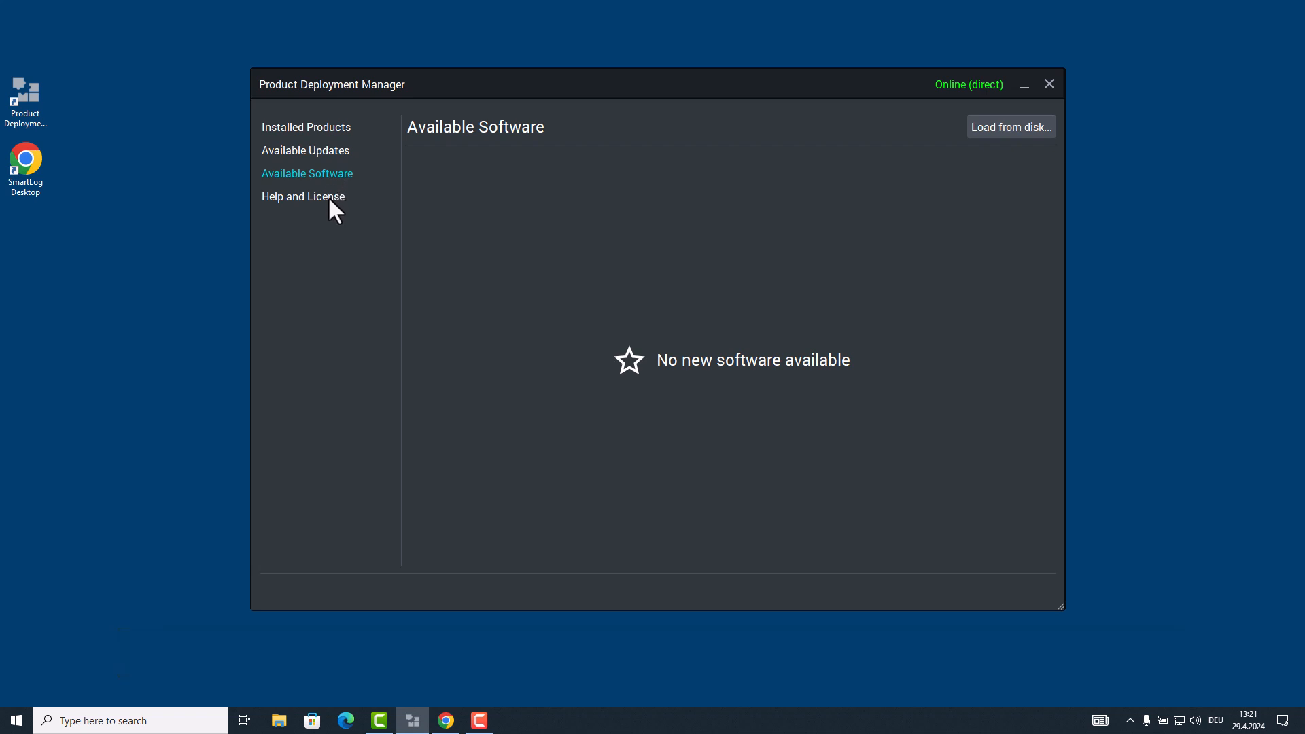
{"action": "left_click", "coordinate": [329, 199]}
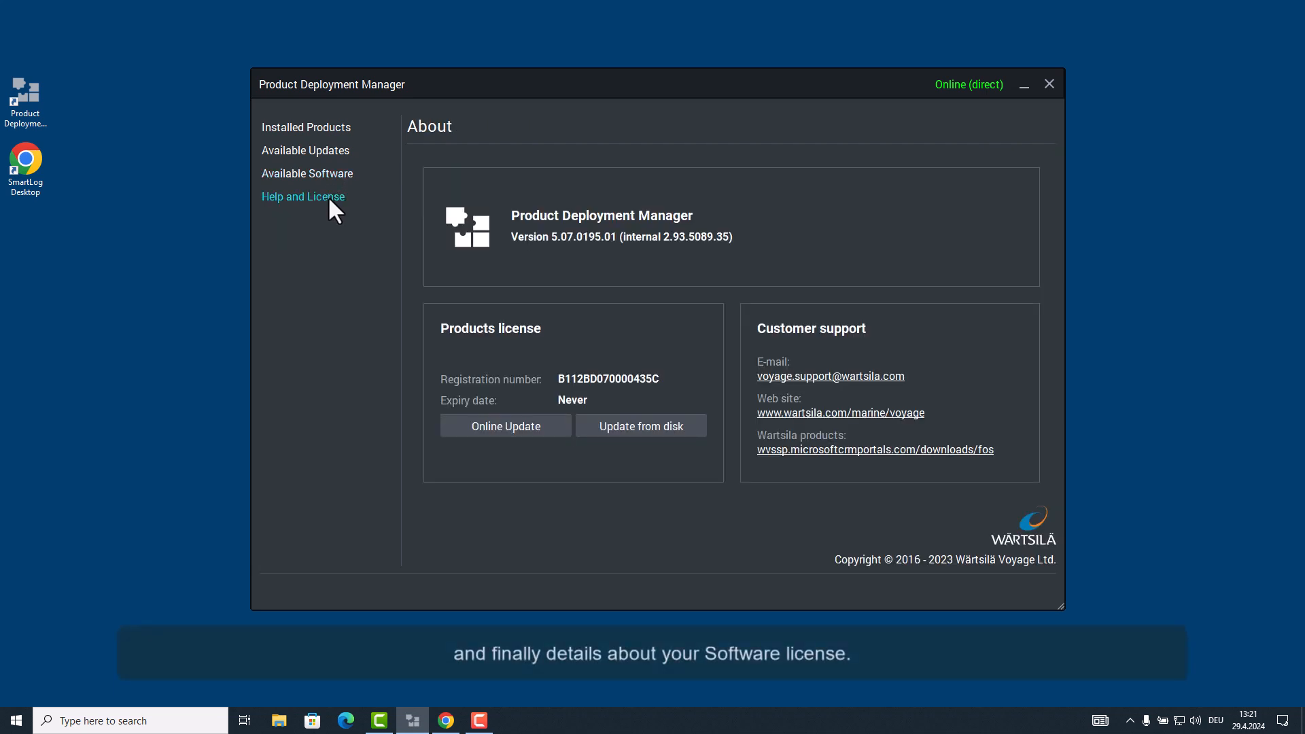